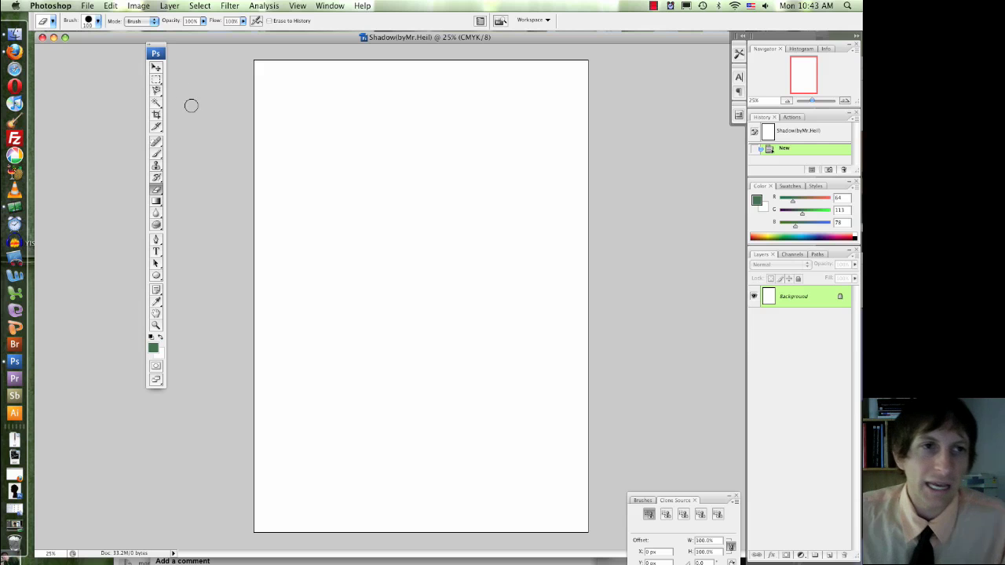
Clear all windows away to reveal the desktop and its image files
key(F11)
Open IMG_0155.JPG in Photoshop, moving its window top left and enlarging it to fit
click(562, 374)
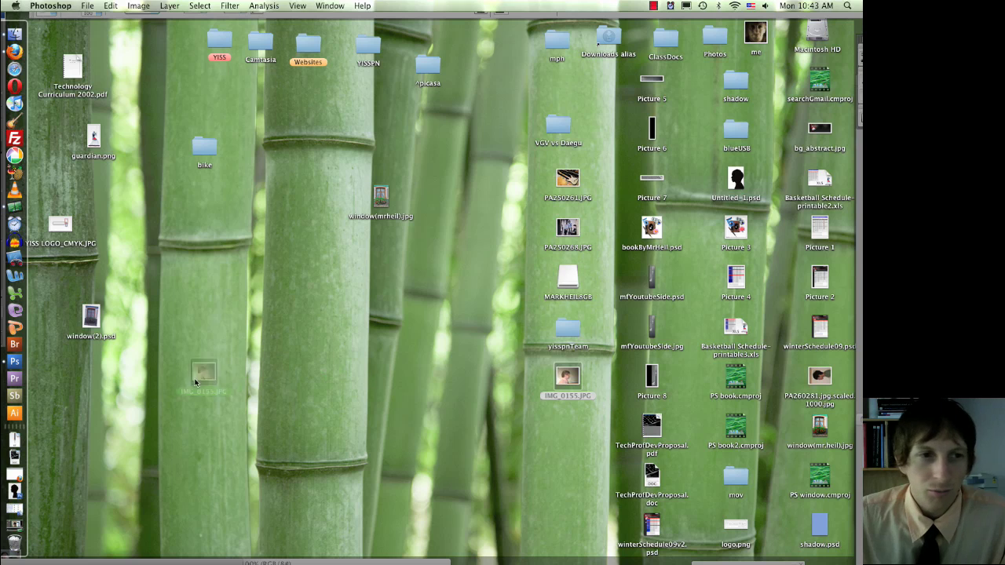
drag(42, 340, 23, 389)
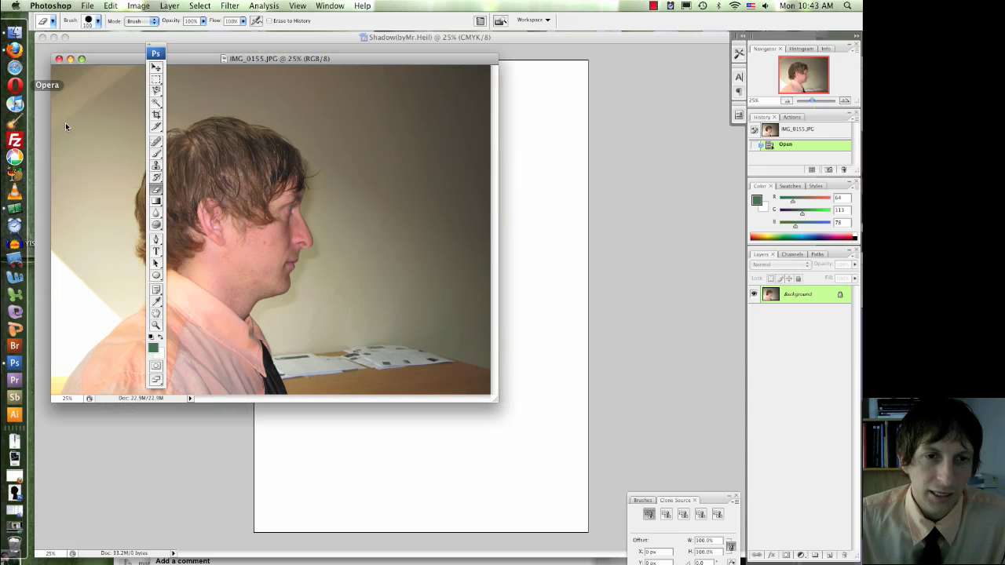
drag(370, 63, 537, 127)
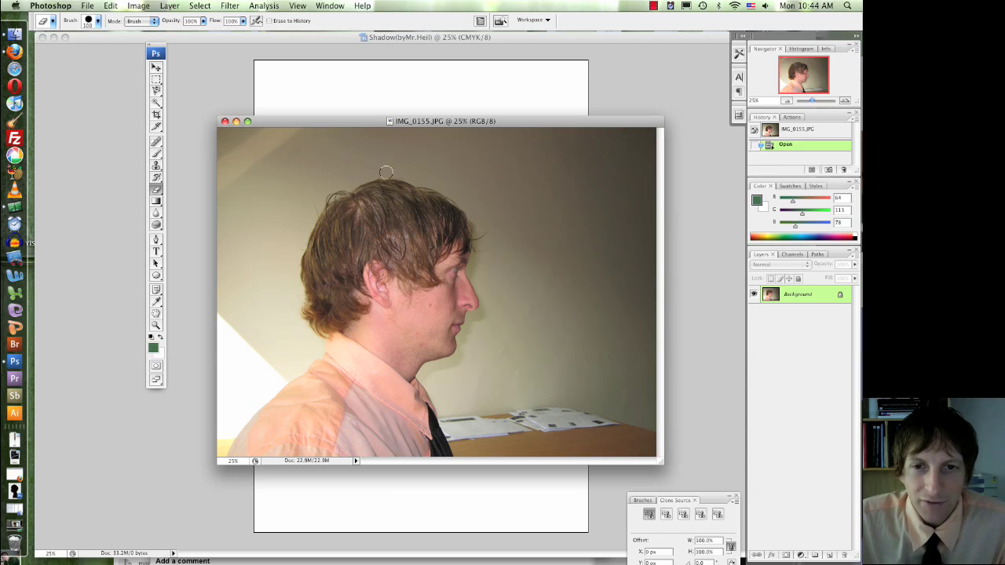
drag(375, 126, 383, 123)
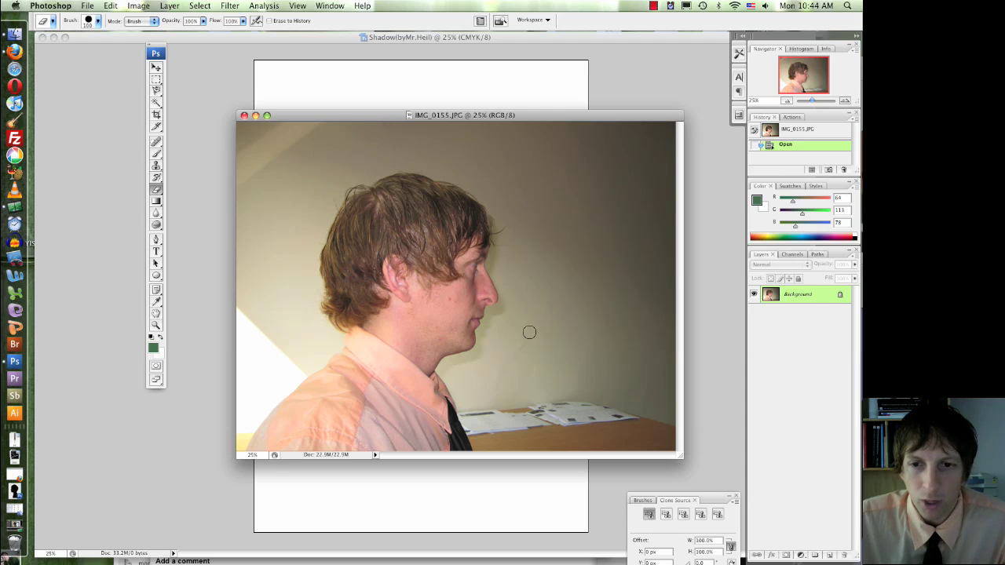
drag(403, 121, 327, 59)
drag(605, 398, 701, 509)
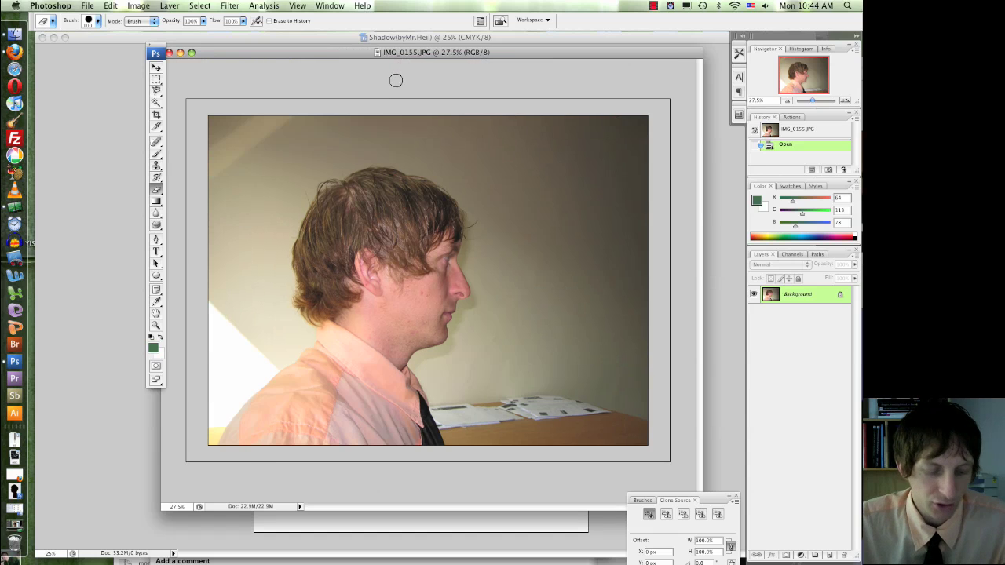
scroll(396, 81, up, 2)
scroll(393, 90, down, 3)
scroll(371, 105, up, 1)
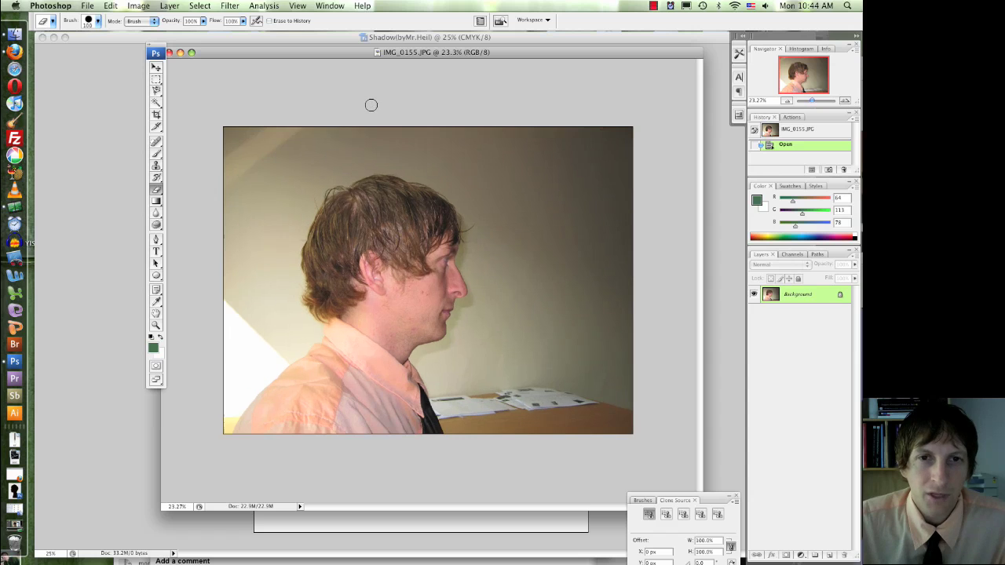
Trace a closed Magnetic Lasso selection around the man's head and shoulders
click(159, 93)
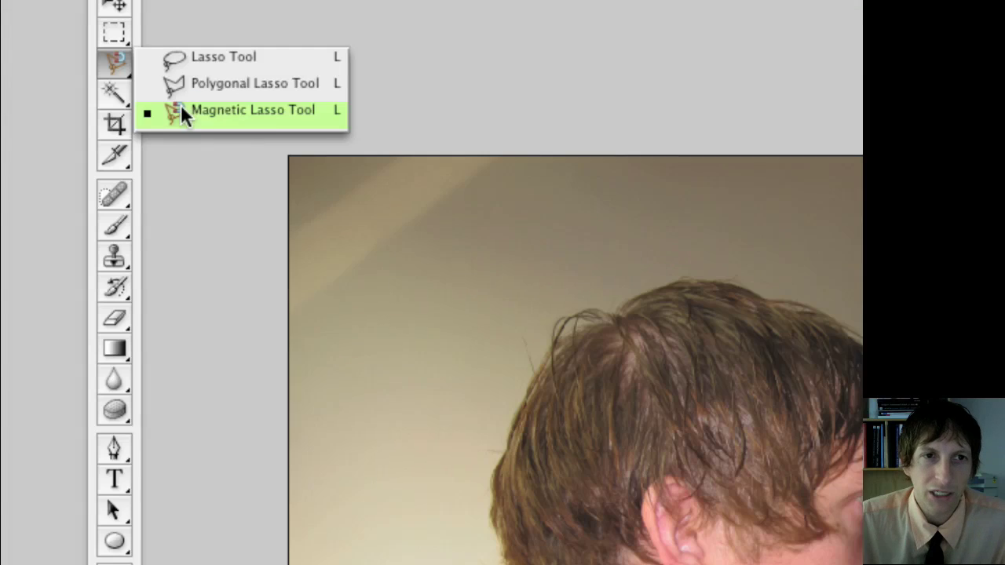
click(182, 116)
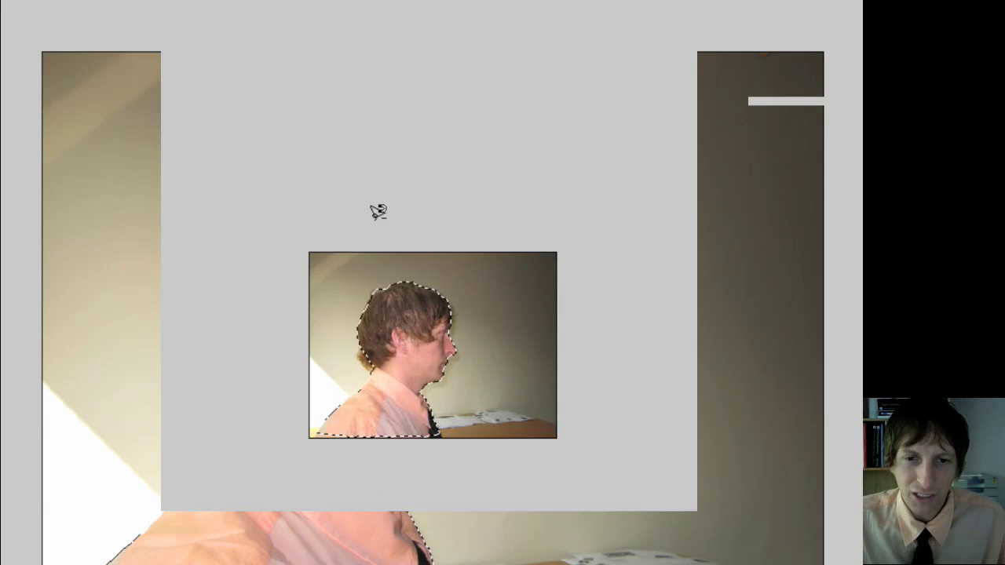
key(ctrl+plus)
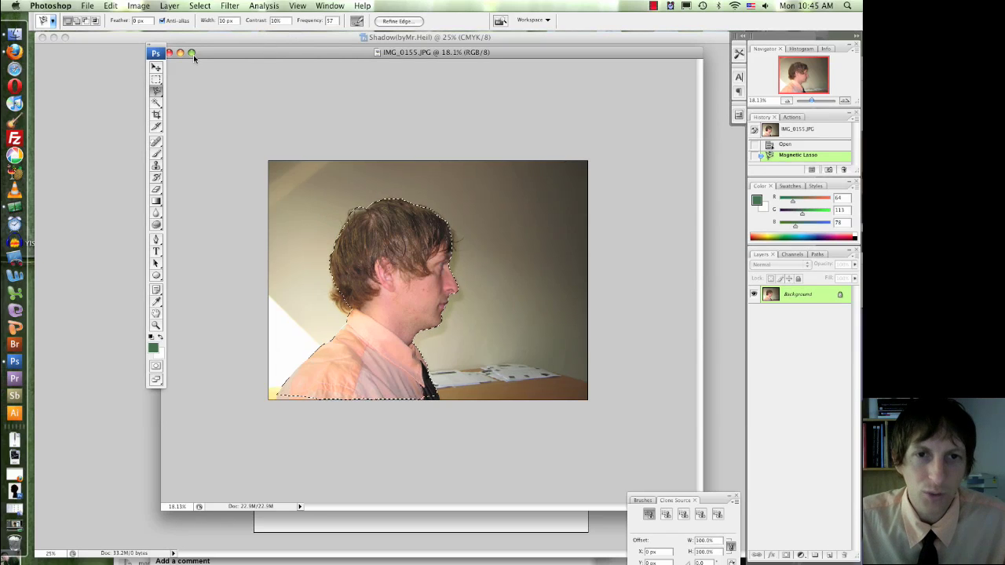
Start a new document from the International Paper A4 preset, keeping Bitmap colour mode
click(88, 6)
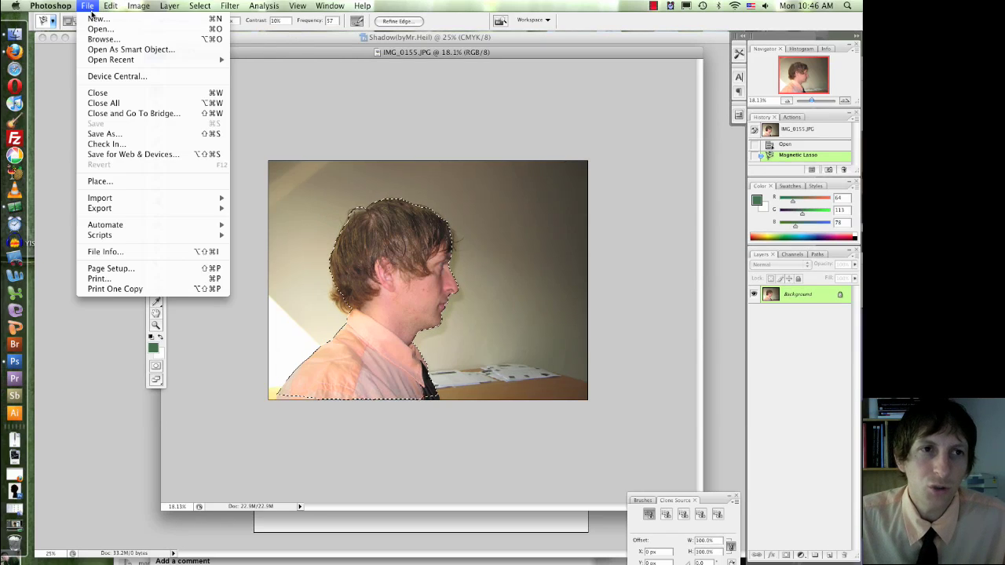
click(94, 18)
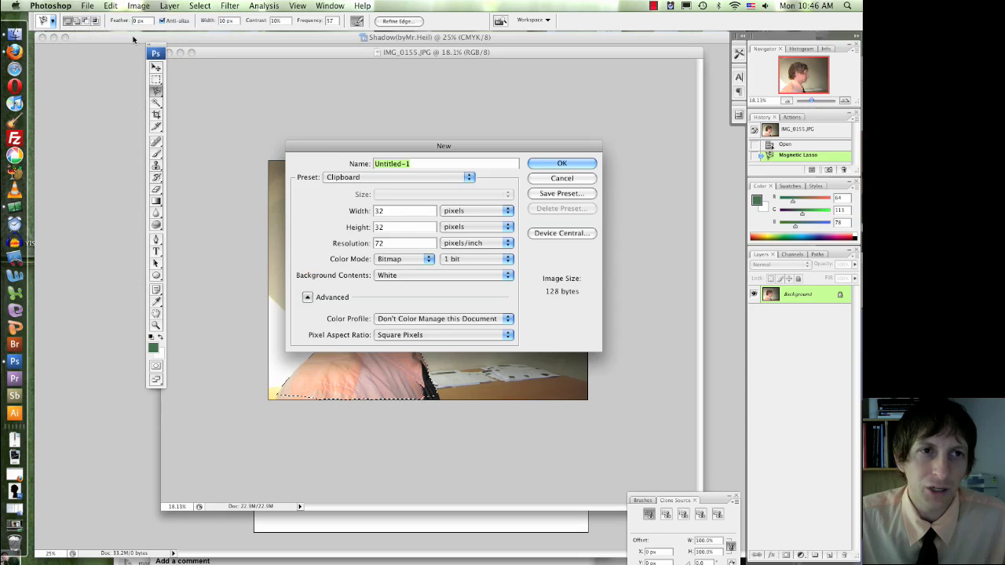
click(434, 177)
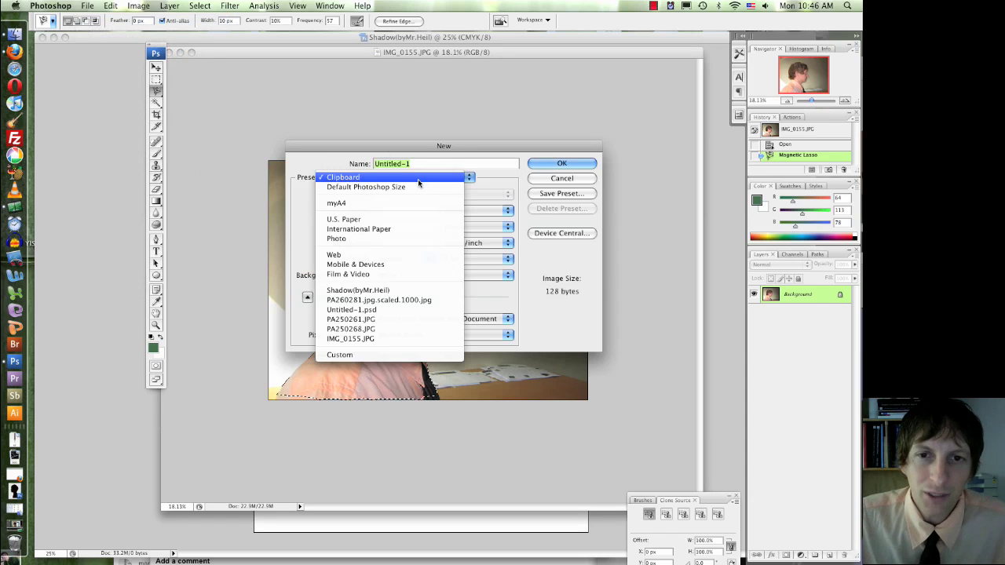
click(403, 229)
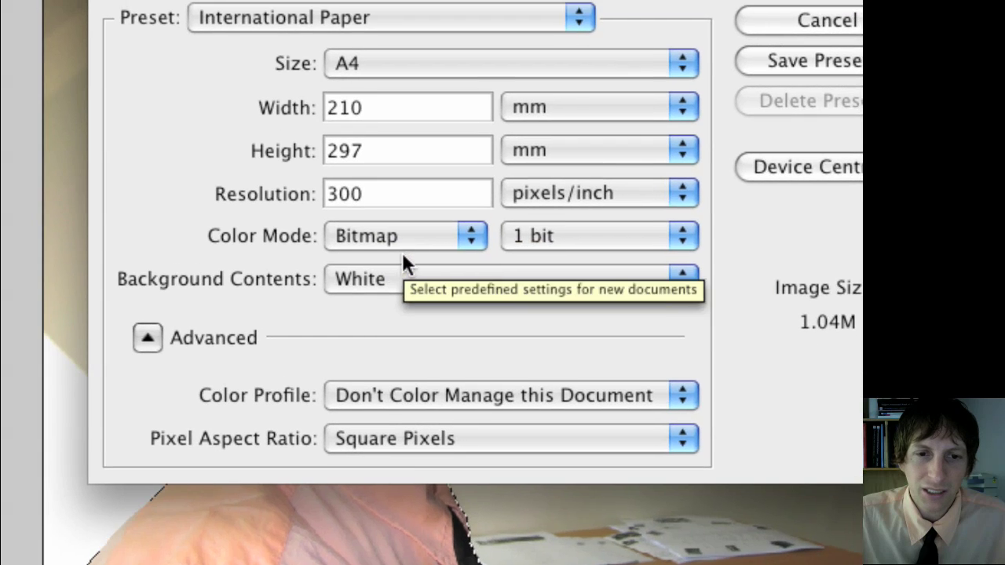
click(400, 232)
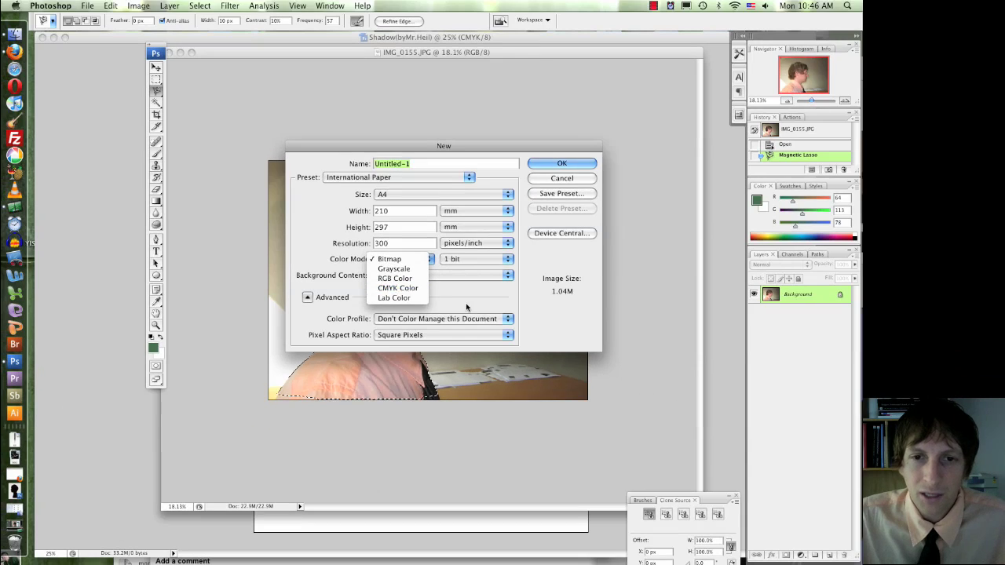
click(467, 307)
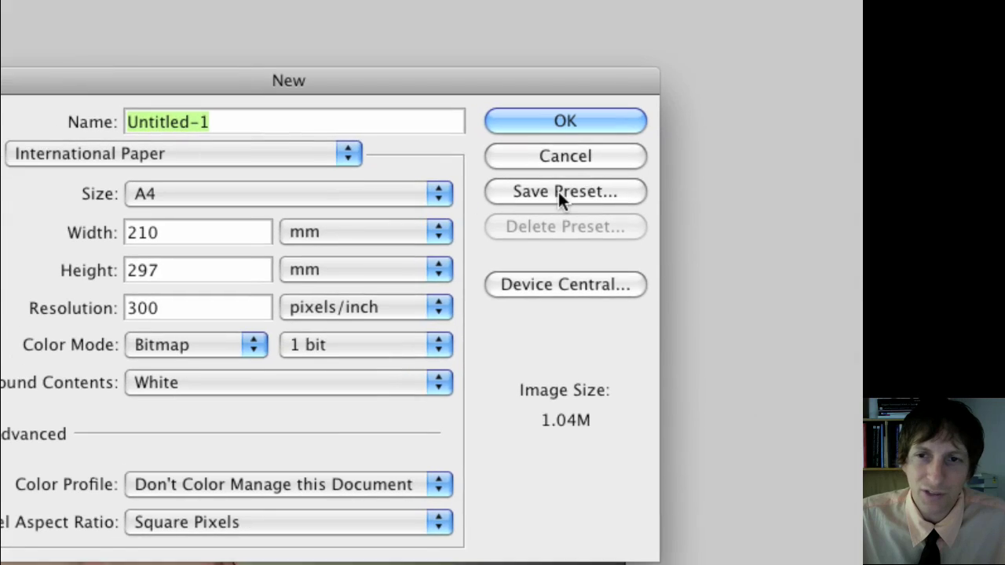
Abandon saving a preset, title the document Shadow plus the author's name, and create it
click(556, 194)
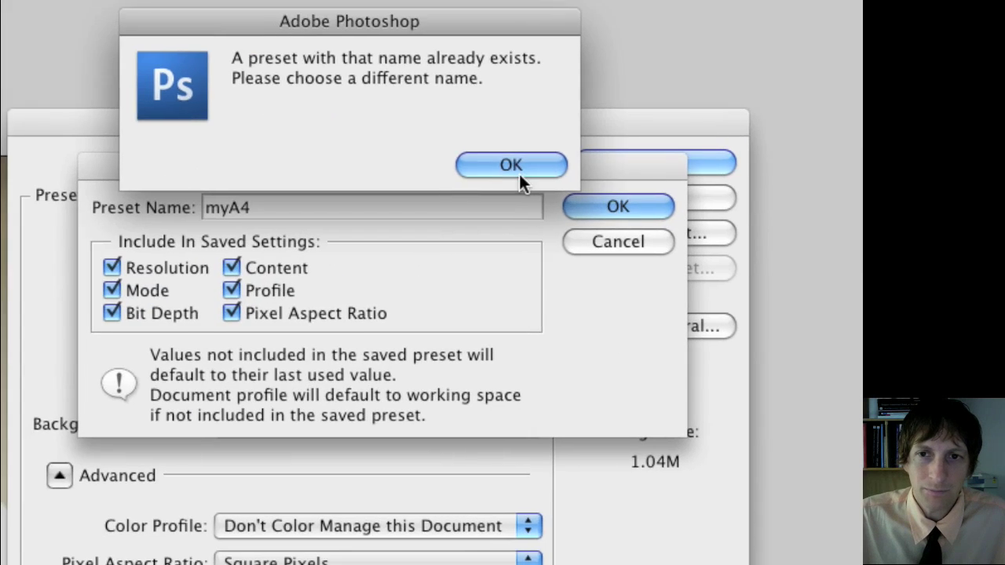
click(628, 171)
click(745, 244)
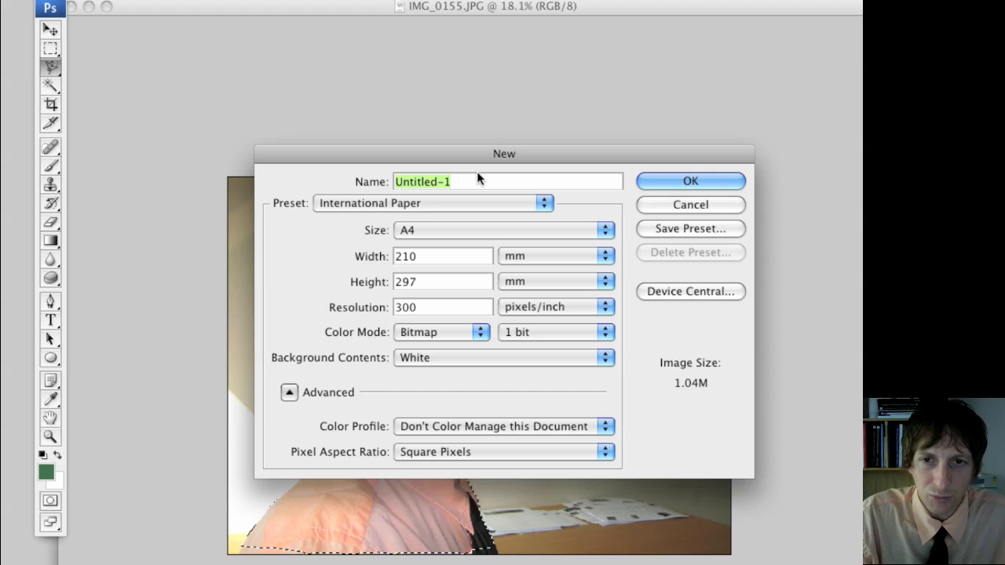
text(ShadowByMr.Hell)
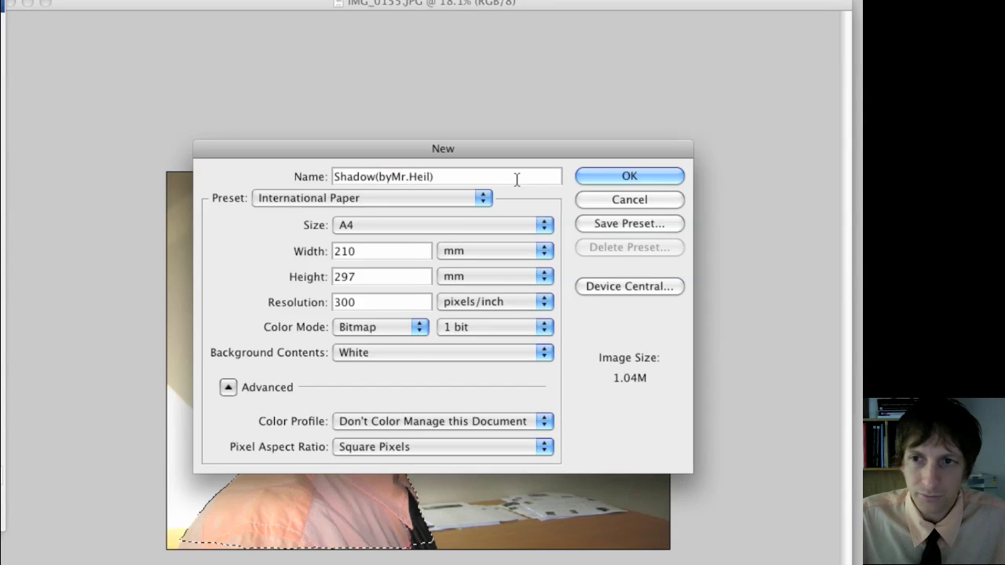
click(644, 183)
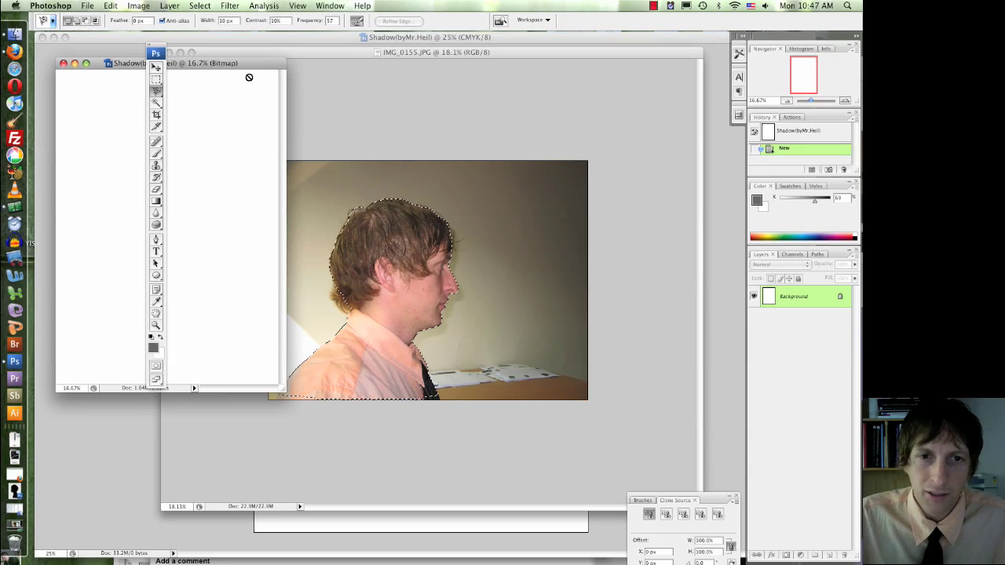
Place the enlarged Shadow document window on the left and the photo window on the right
drag(233, 69, 357, 66)
drag(407, 392, 495, 497)
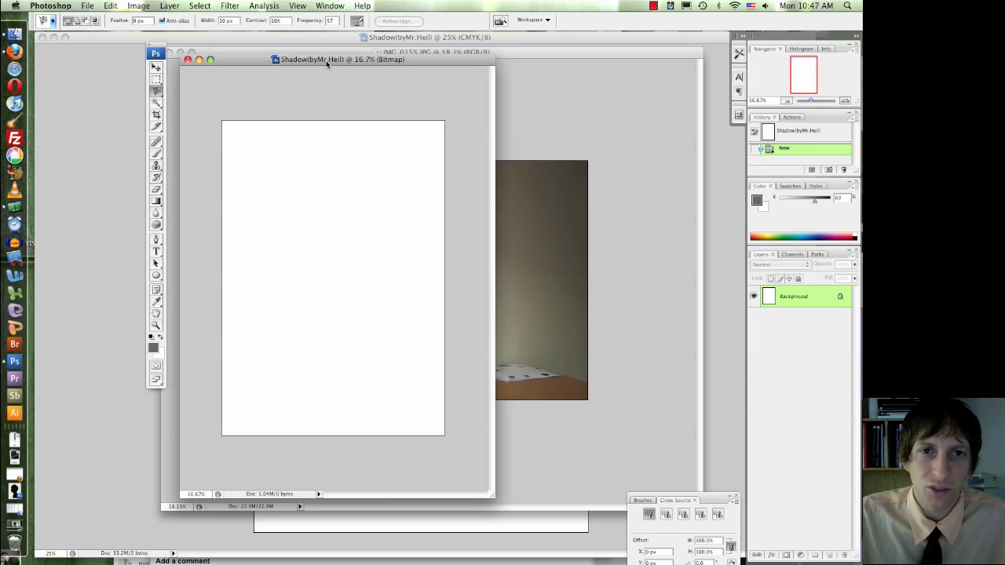
drag(326, 60, 223, 63)
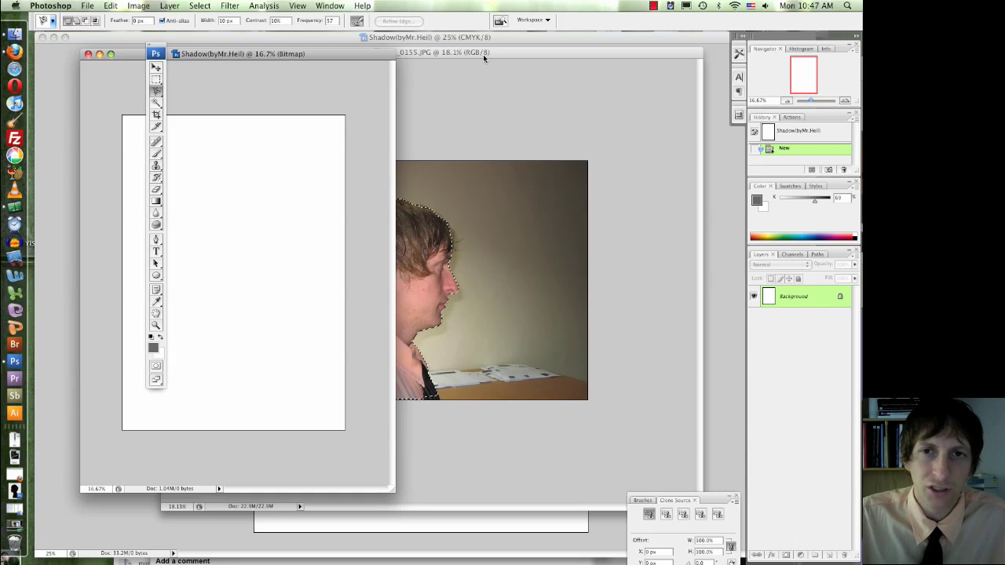
drag(482, 54, 670, 62)
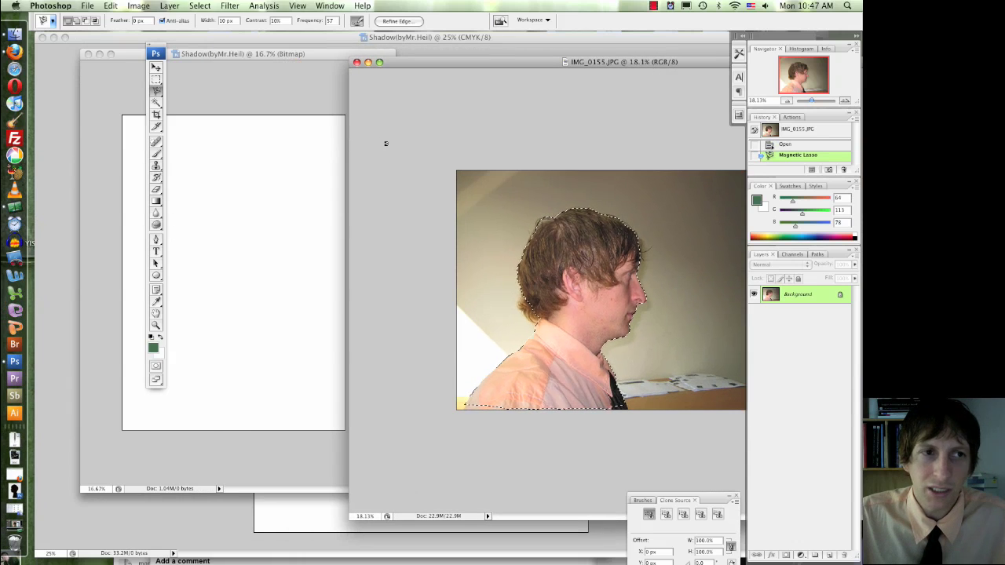
drag(495, 70, 444, 65)
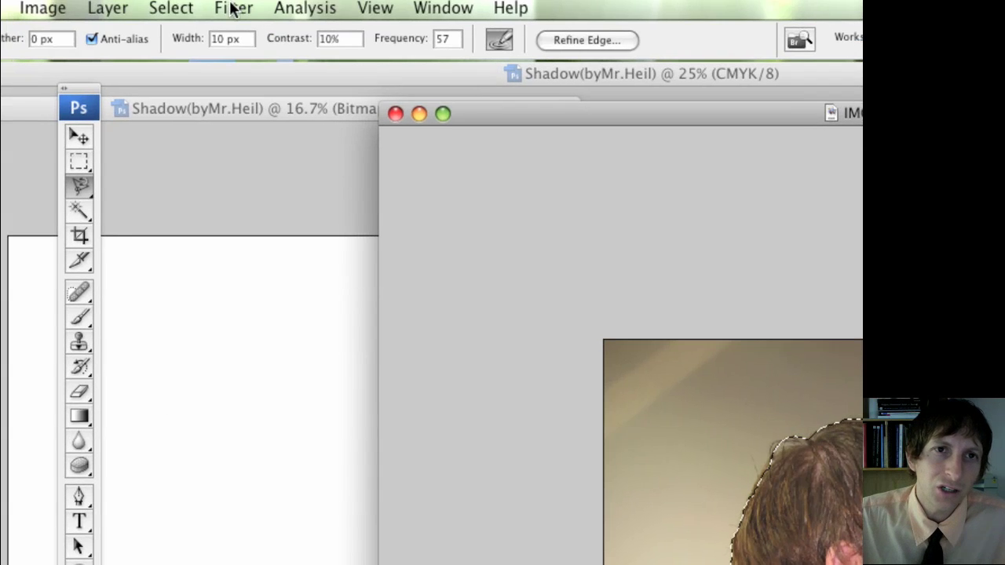
Save the head selection as the channel 'myselection', then deselect
click(199, 5)
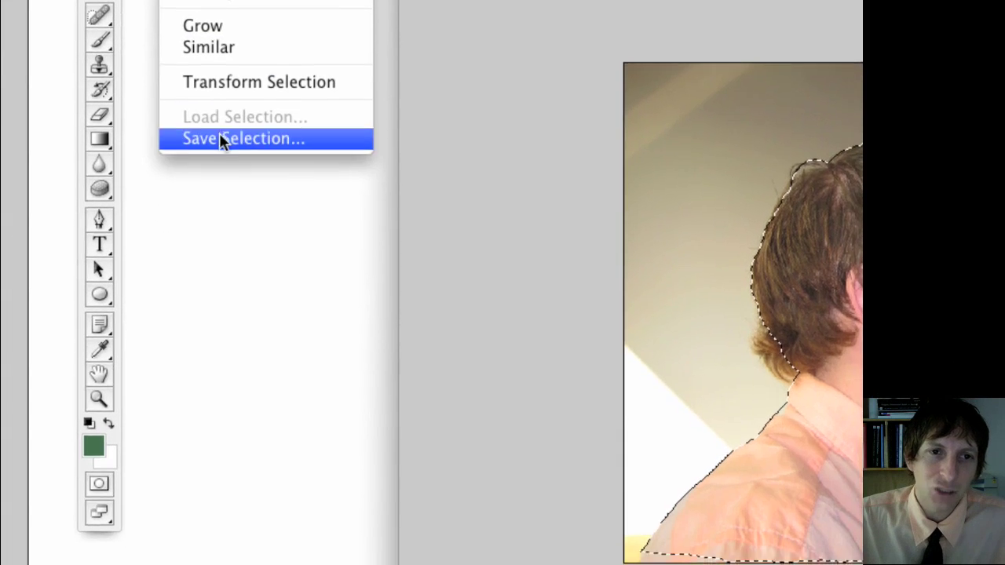
click(243, 385)
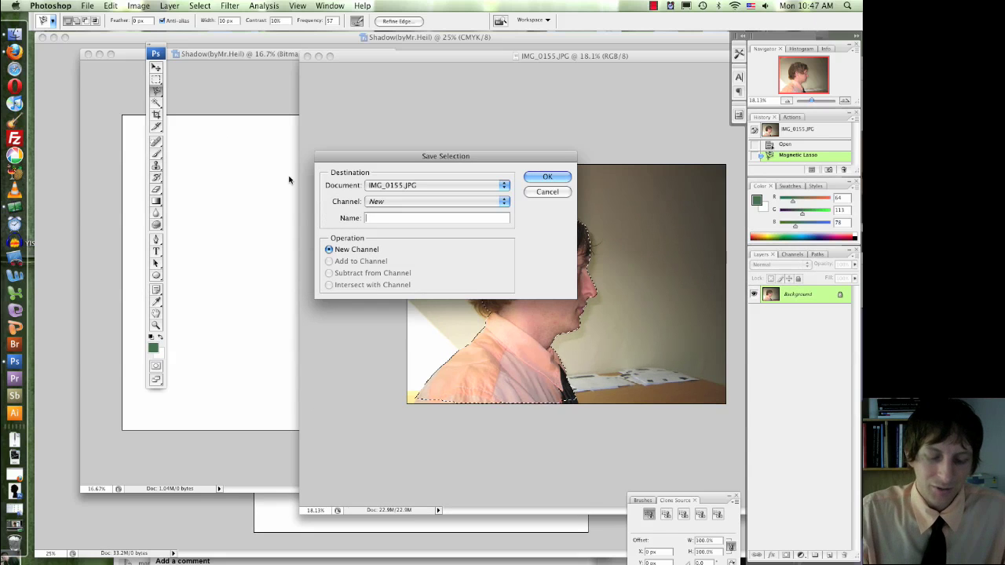
text(myselection)
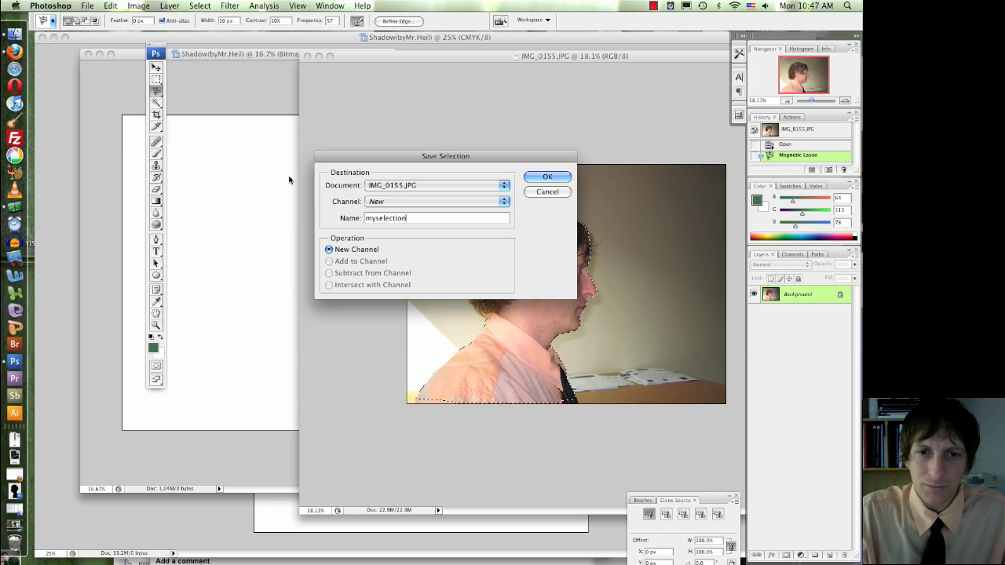
key(Return)
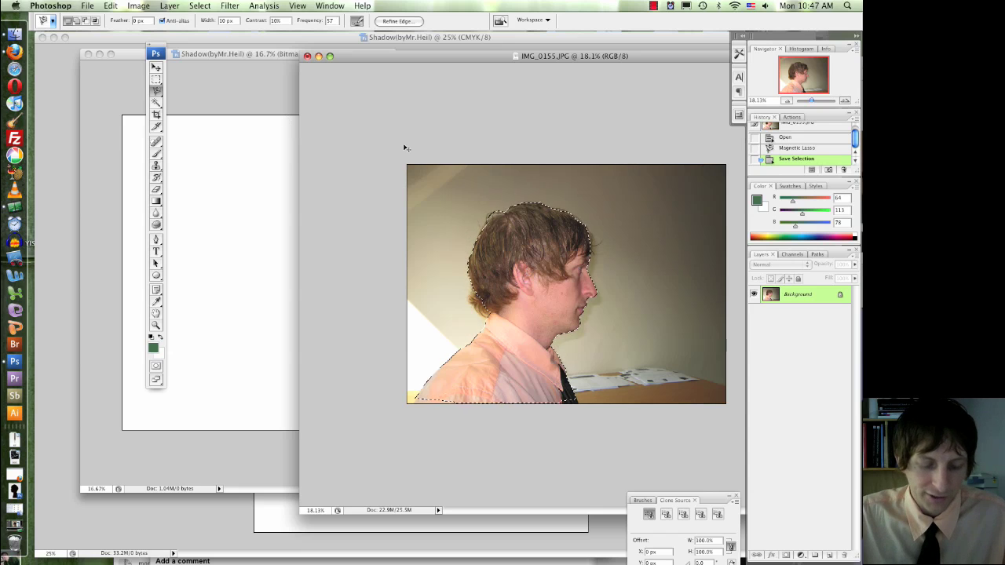
key(super+d)
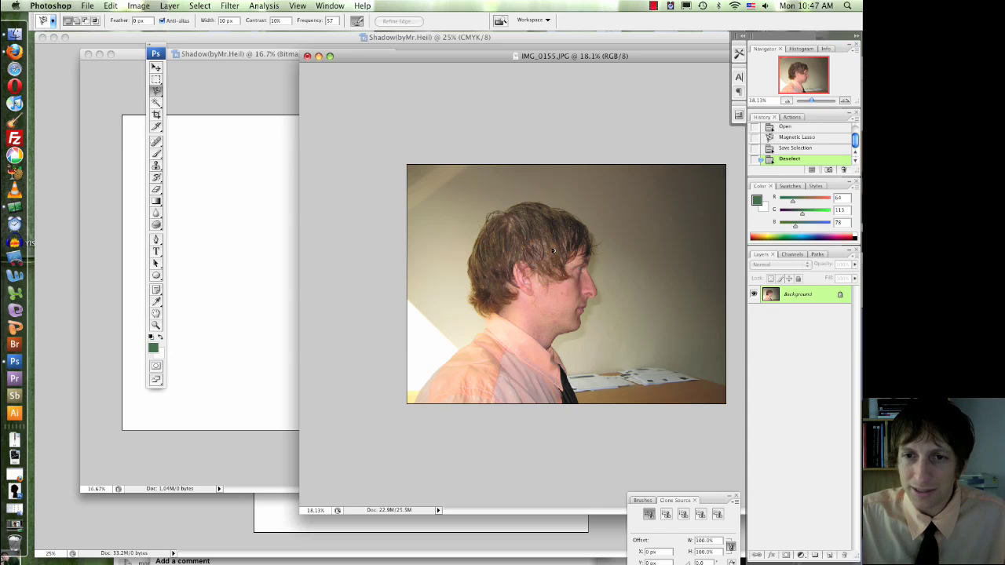
Load the 'myselection' channel to reselect the head outline
scroll(553, 251, up, 4)
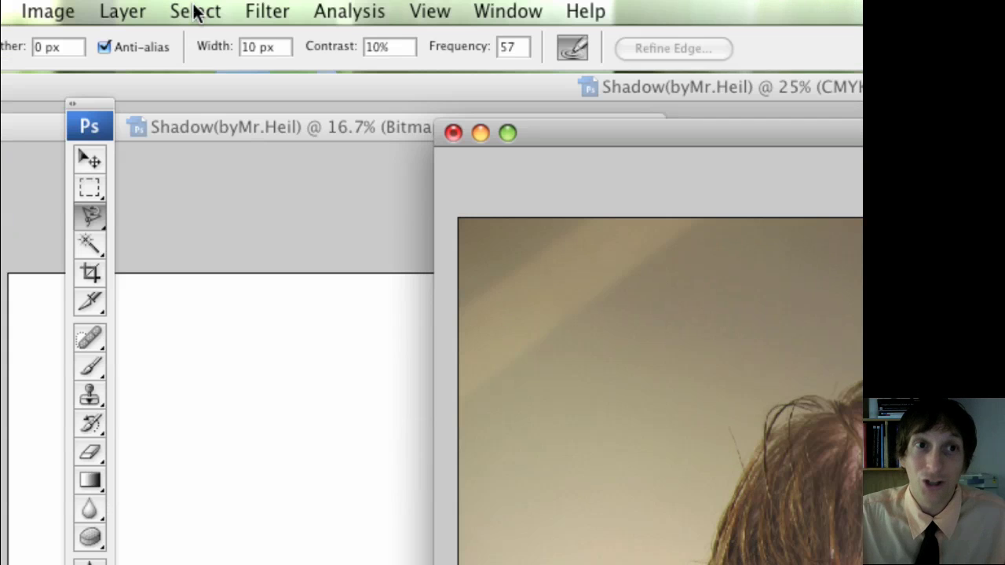
click(200, 6)
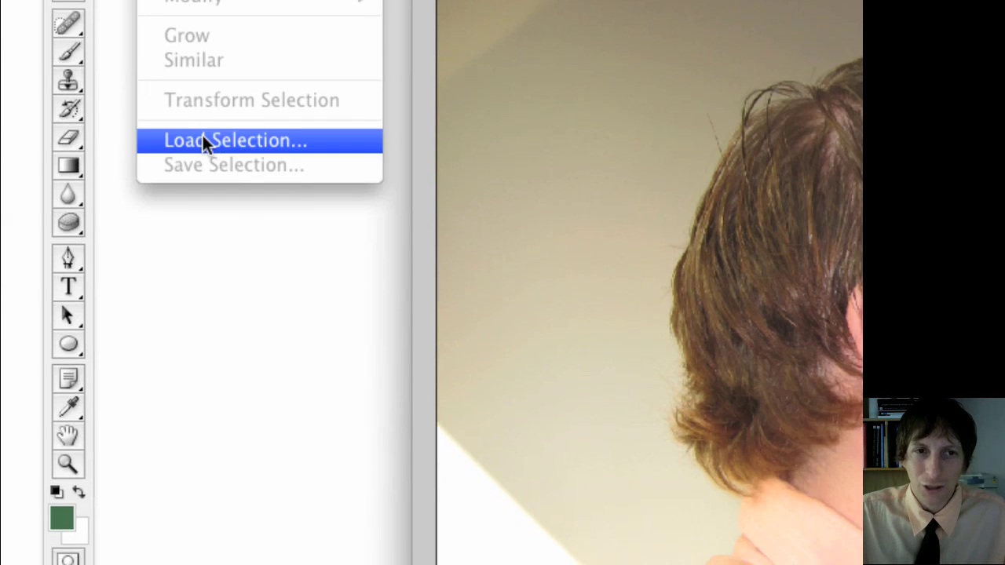
click(222, 452)
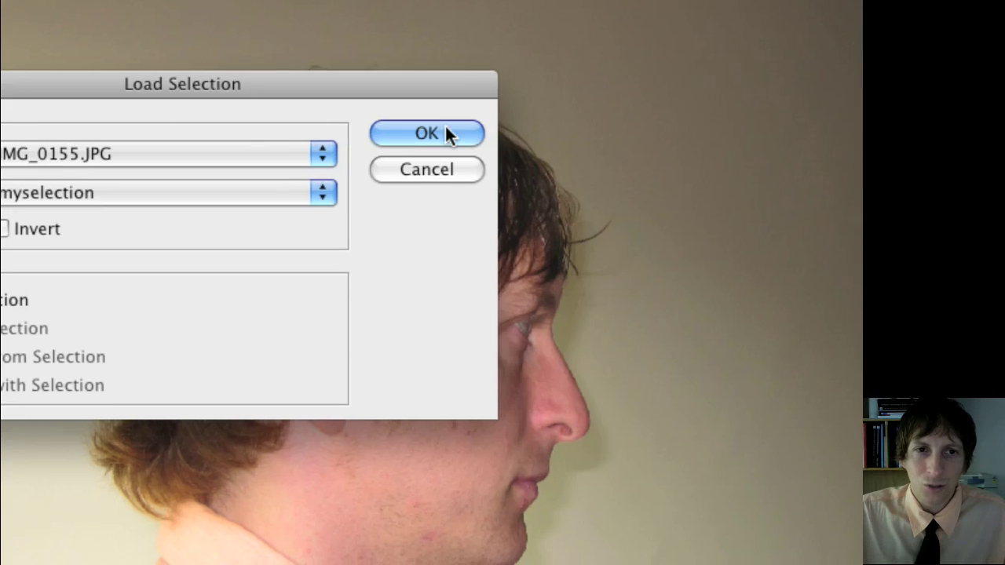
click(444, 134)
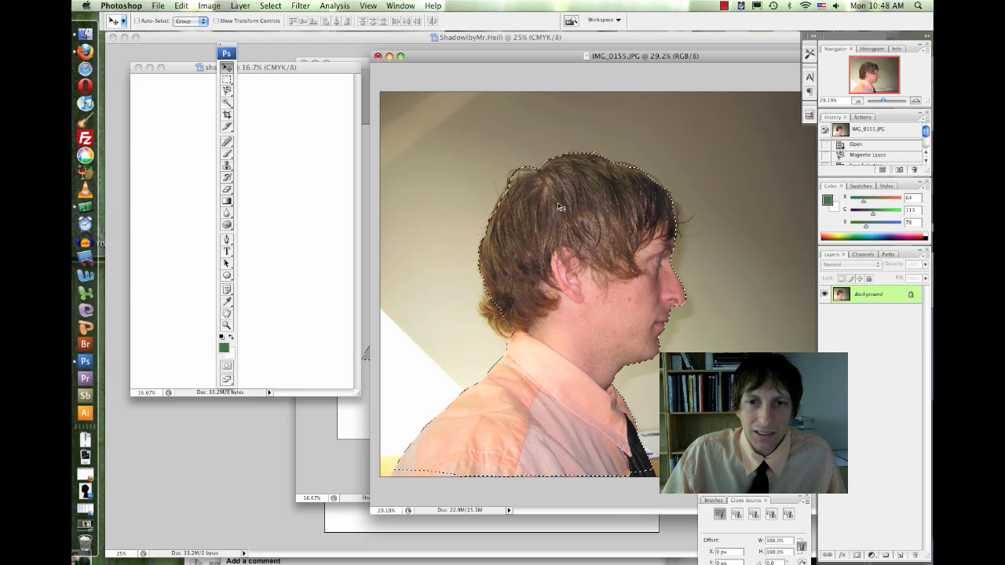
Drag the selected head into the Shadow document as Layer 1 and centre it
drag(583, 232, 311, 204)
drag(297, 65, 429, 46)
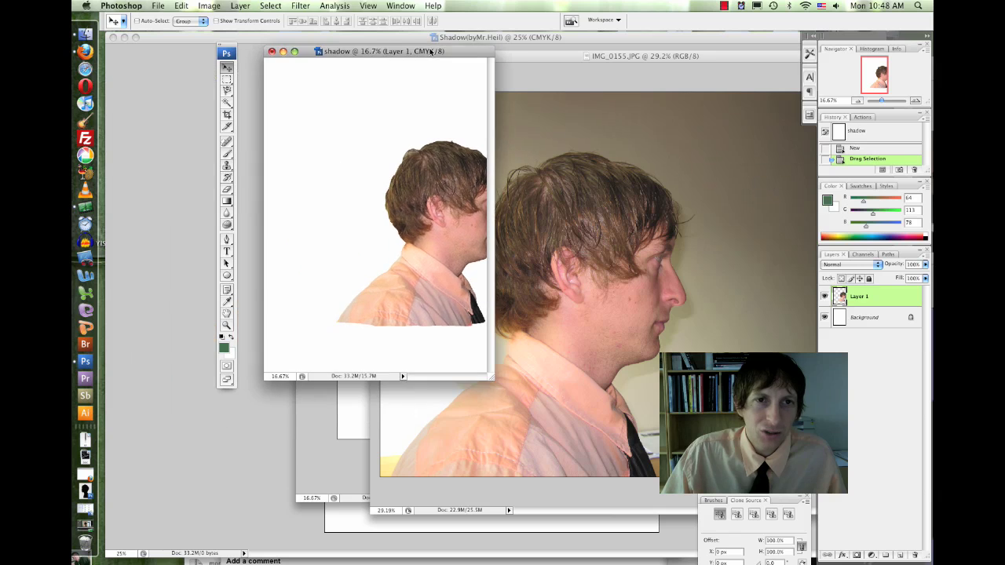
drag(489, 373, 619, 484)
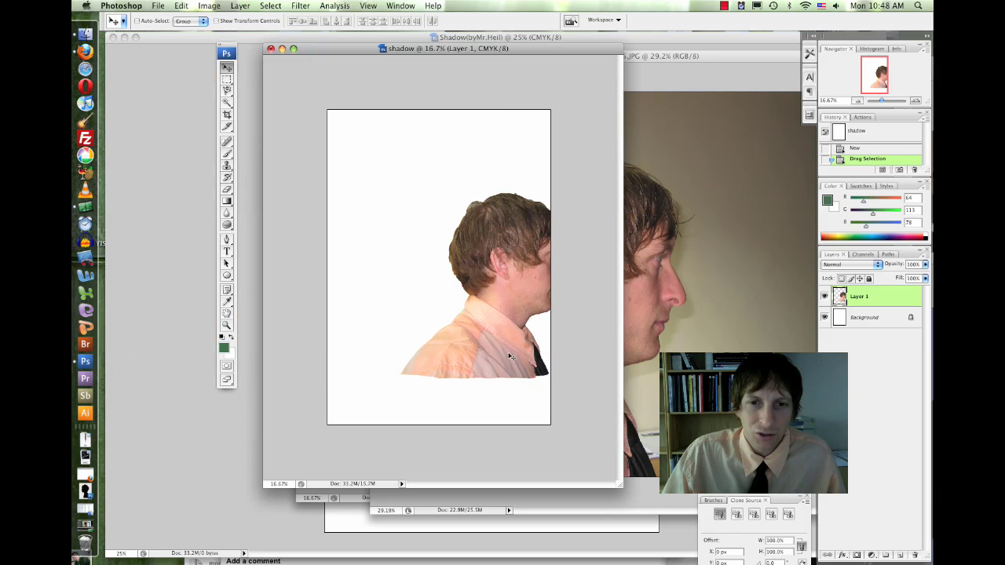
drag(502, 345, 429, 306)
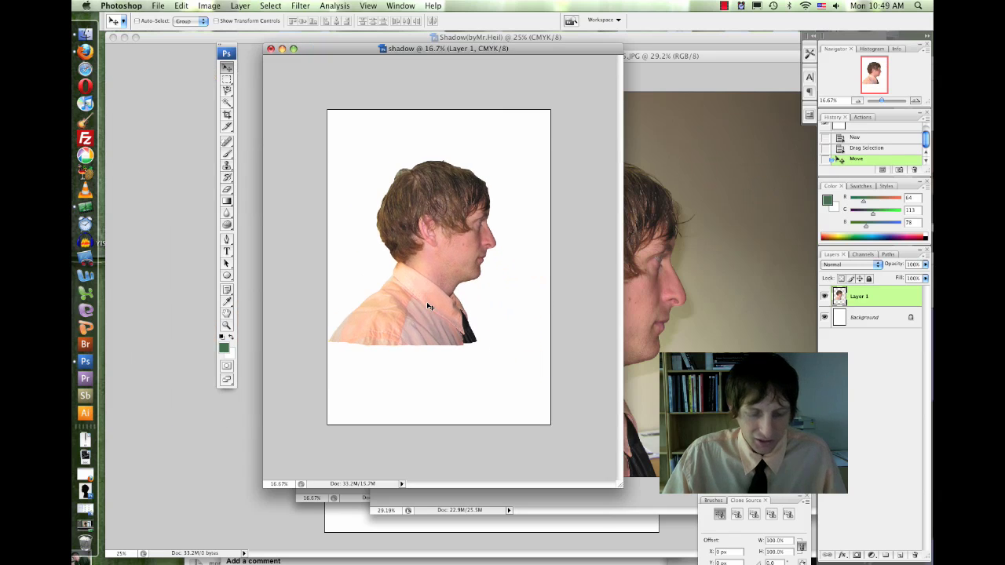
key(super+t)
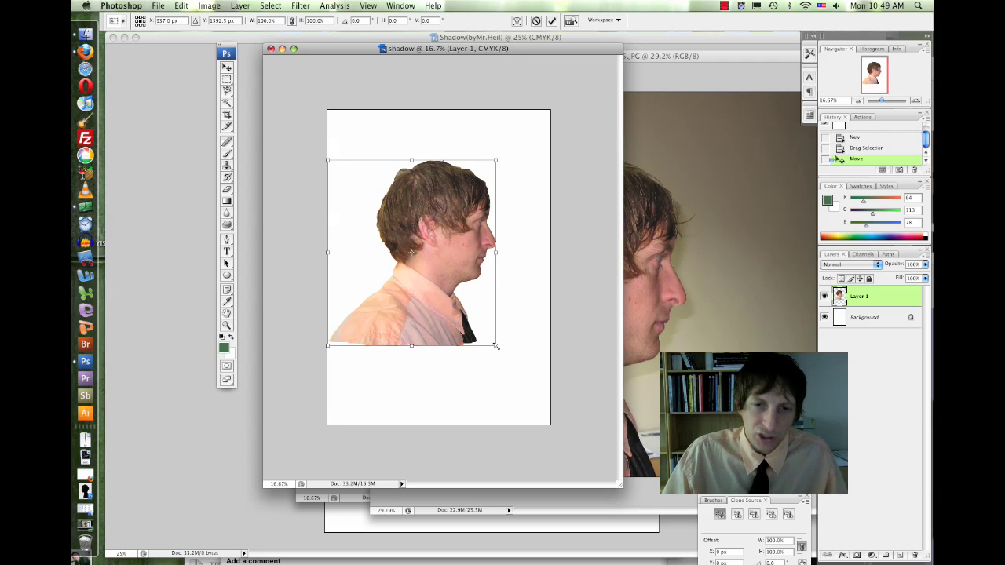
Scale the head layer to about 152% so the shoulders reach the left and bottom edges
drag(495, 345, 439, 386)
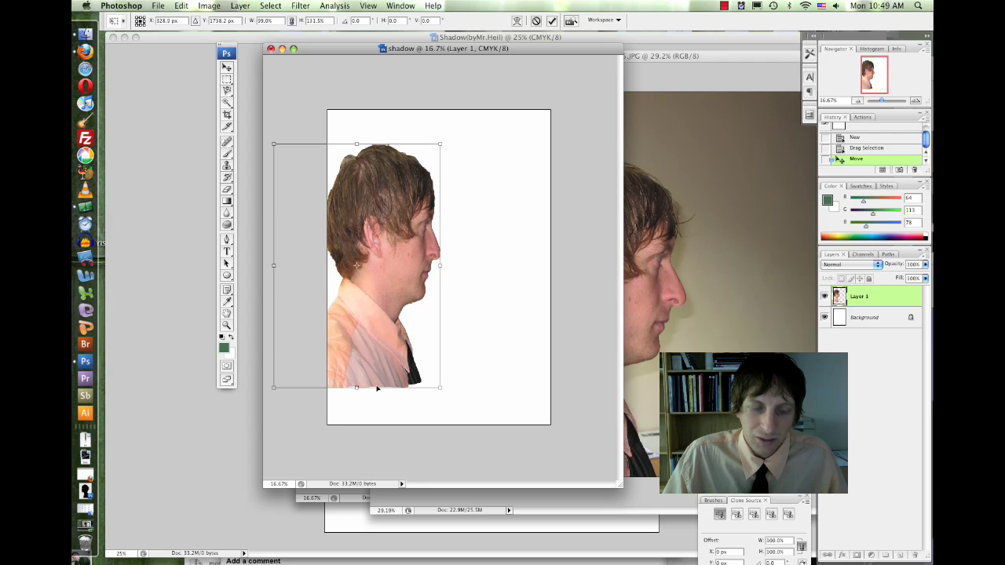
key(super+z)
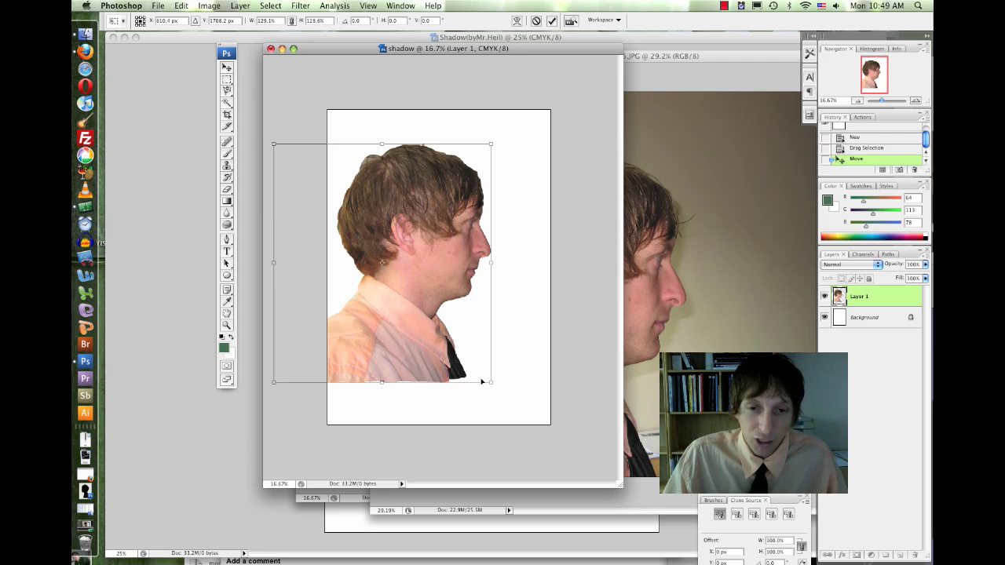
drag(494, 384, 522, 413)
drag(447, 286, 459, 300)
drag(533, 160, 538, 152)
drag(477, 215, 461, 213)
key(Return)
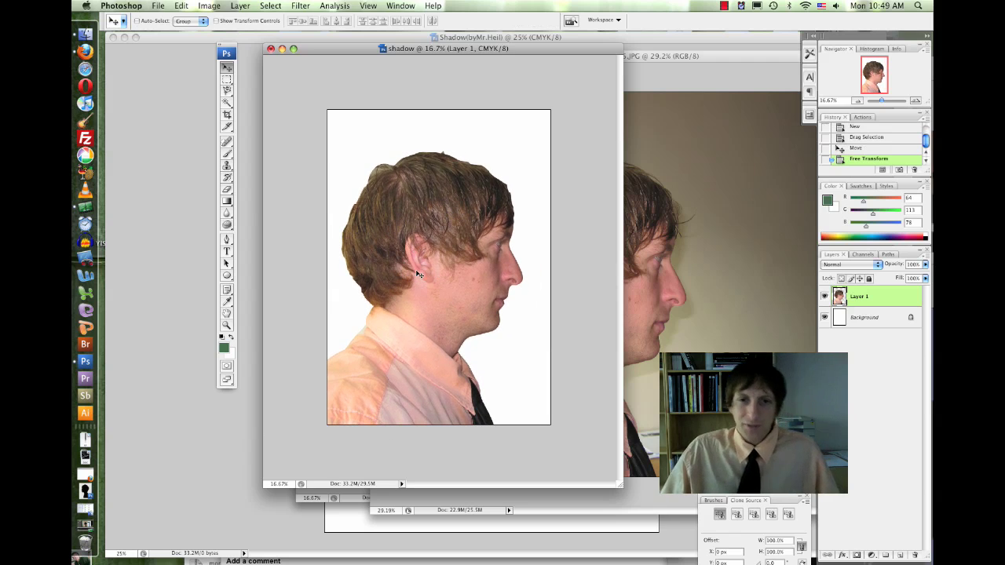
drag(418, 274, 429, 276)
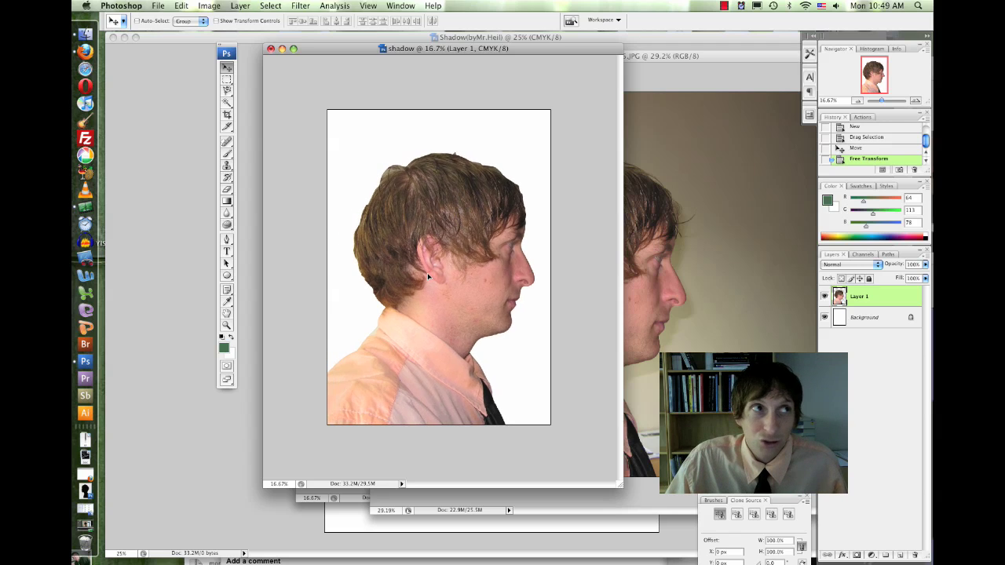
drag(443, 271, 441, 292)
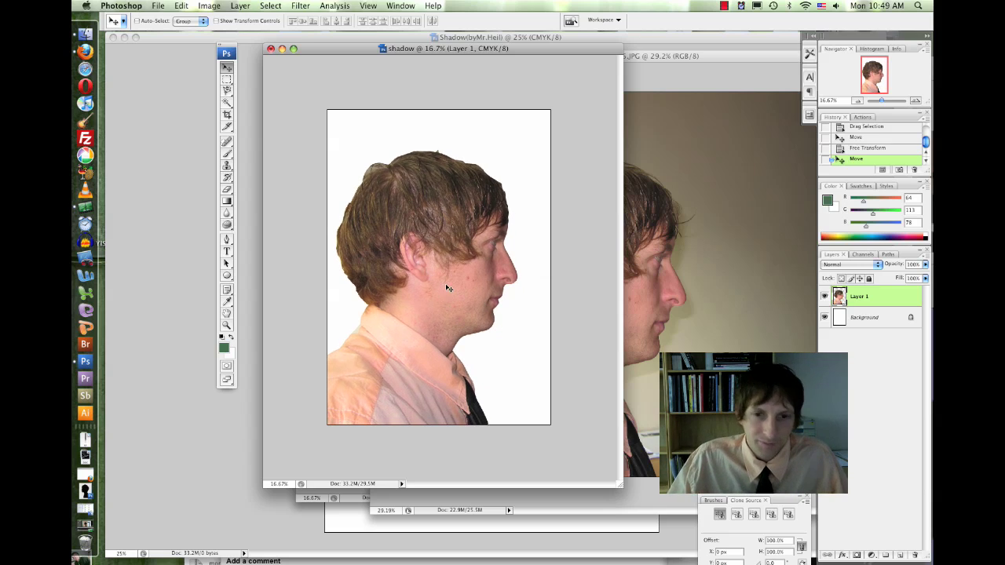
Zoom to about 28% and pick the Eraser with a 300 px brush
scroll(497, 208, up, 5)
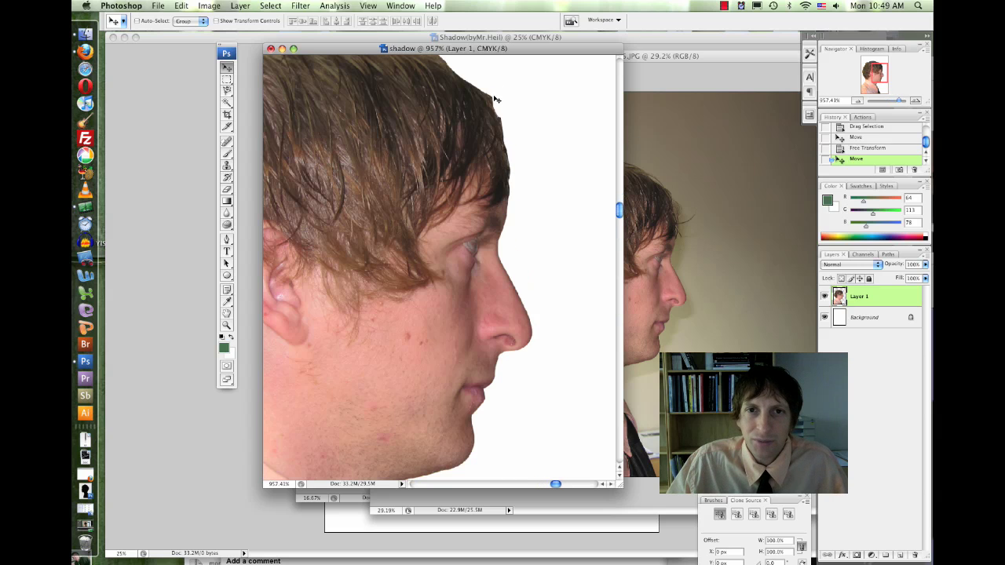
scroll(617, 207, up, 1)
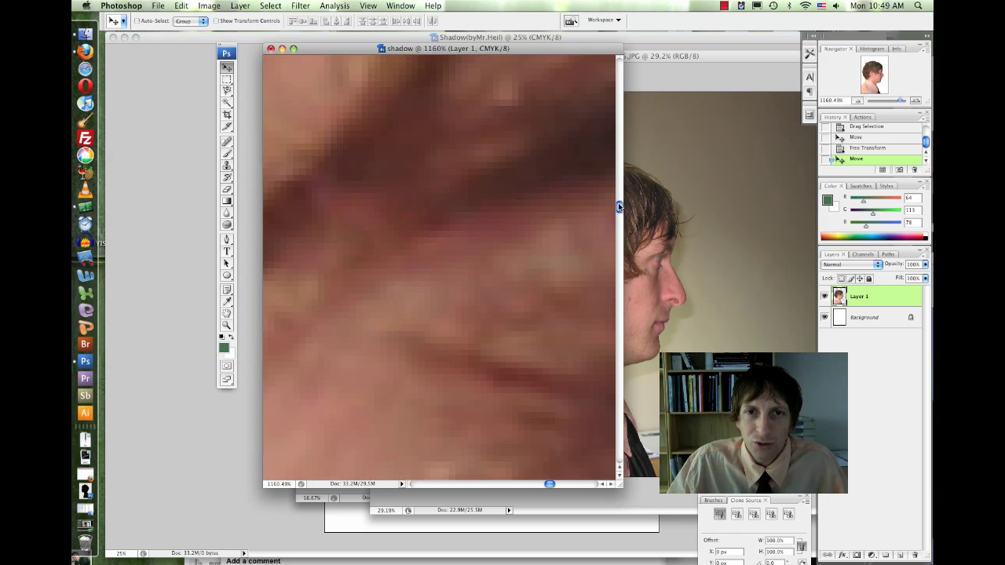
scroll(617, 203, down, 15)
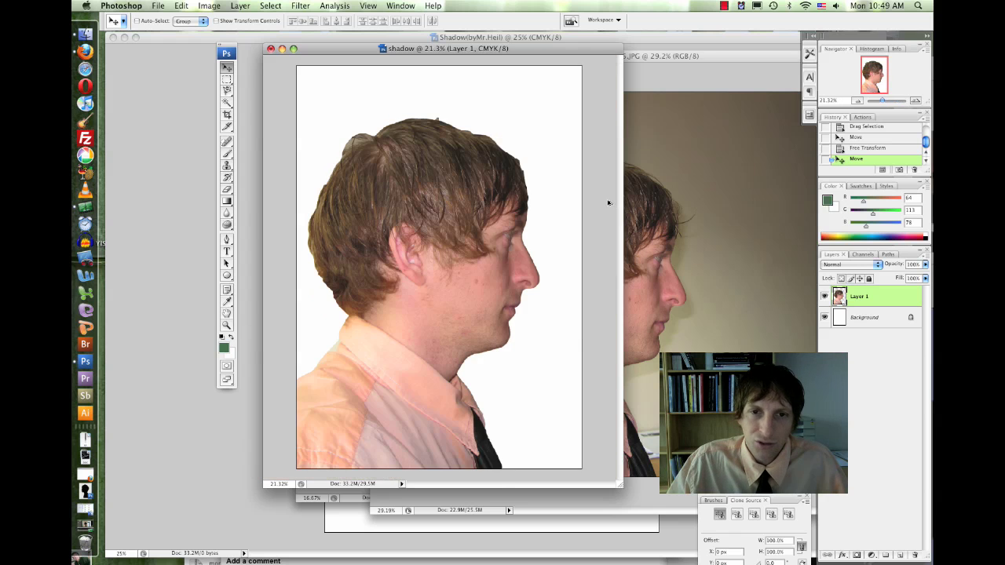
scroll(607, 202, up, 1)
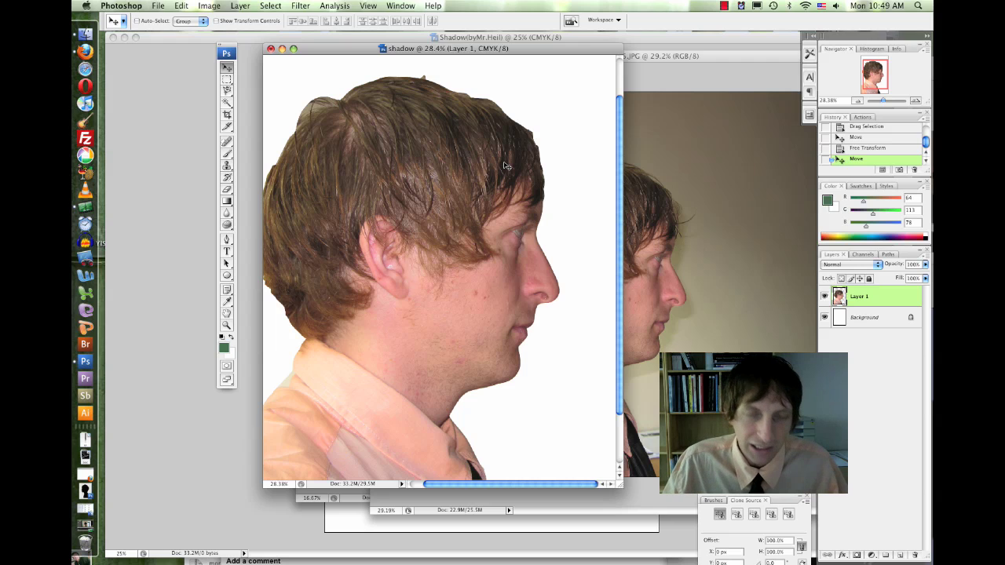
key(e)
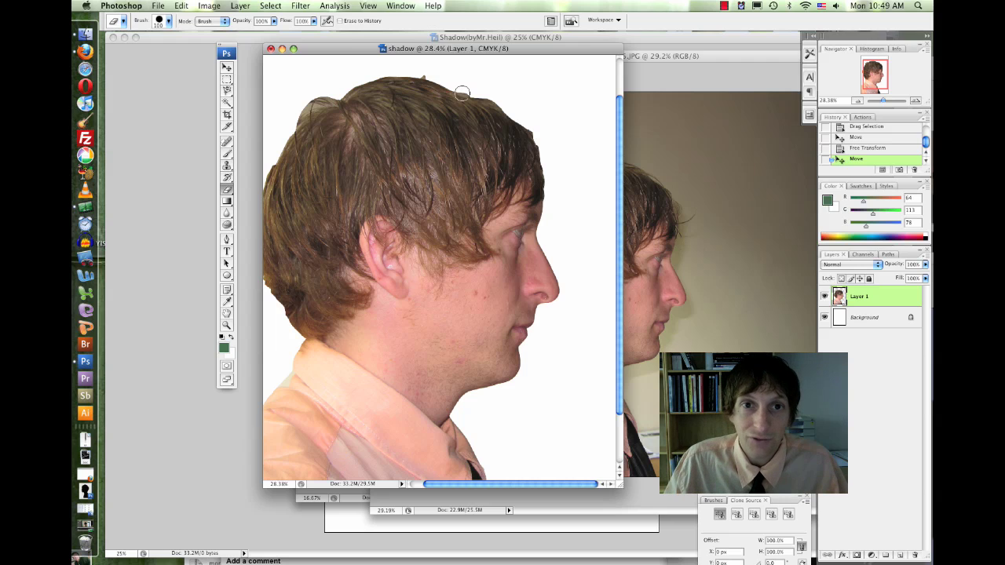
key(bracketright)
key(bracketright)
key(bracketright)
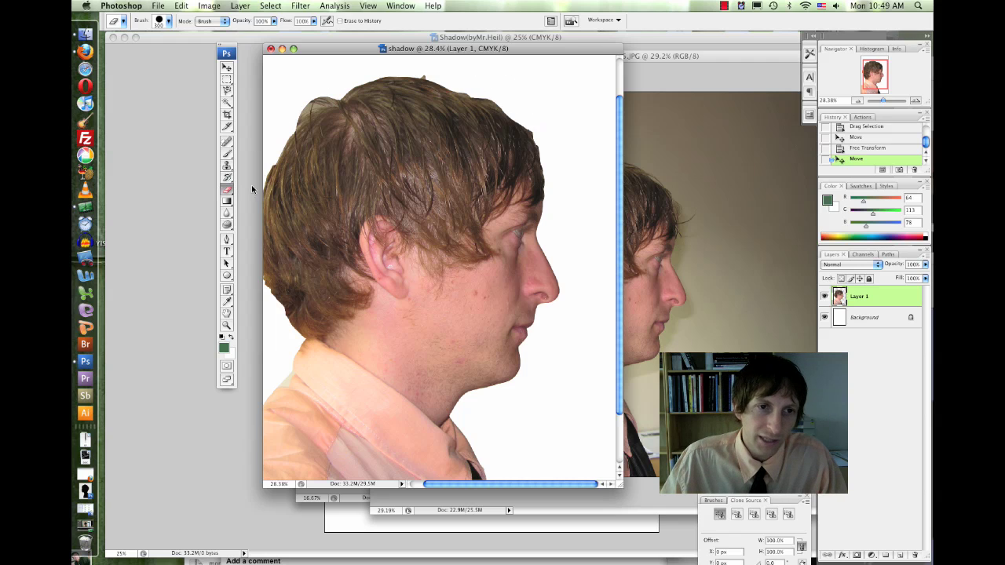
Lower the eraser hardness to 80% and zoom in on the top of the hair
click(168, 22)
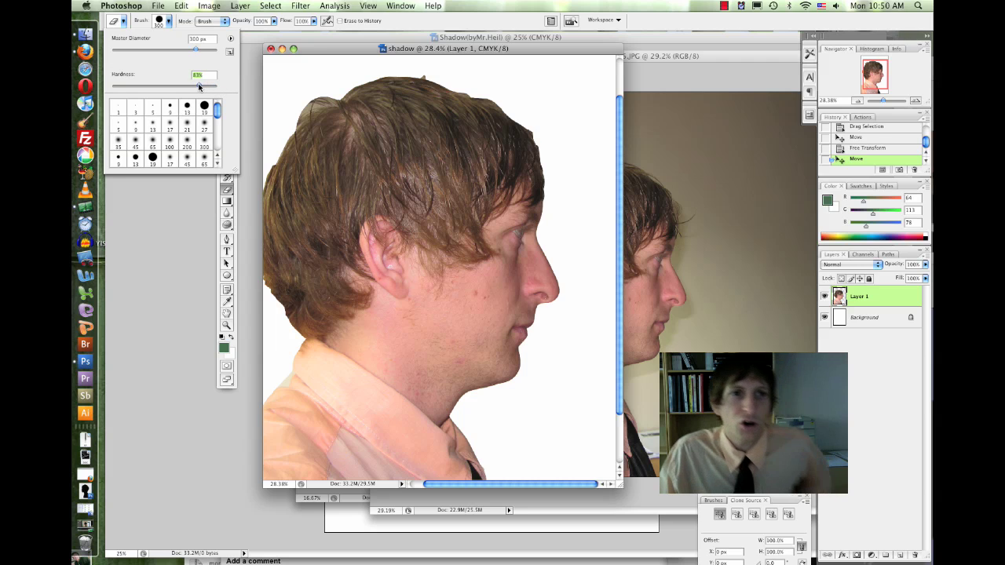
drag(205, 87, 196, 87)
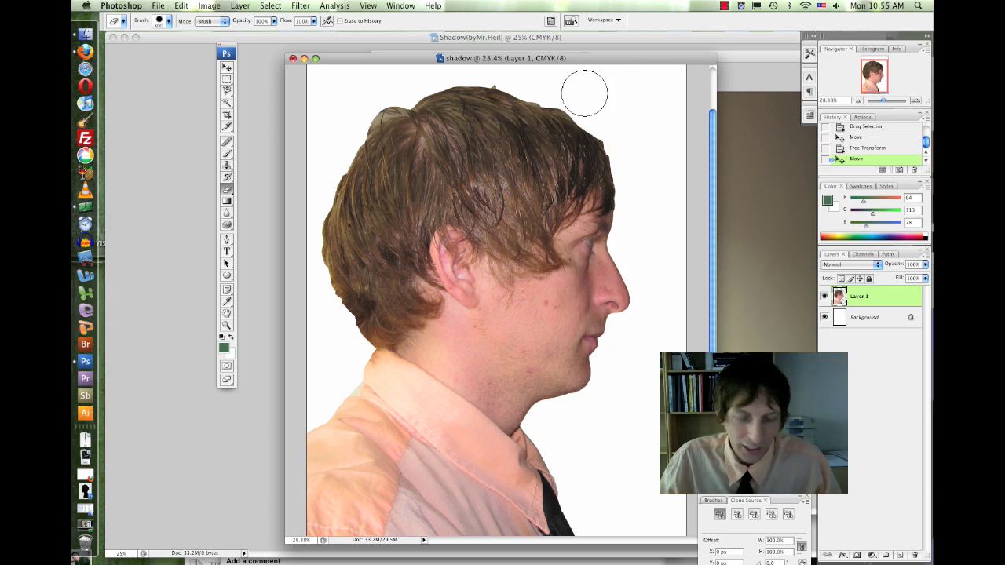
scroll(559, 92, up, 1)
key(])
key(])
key(])
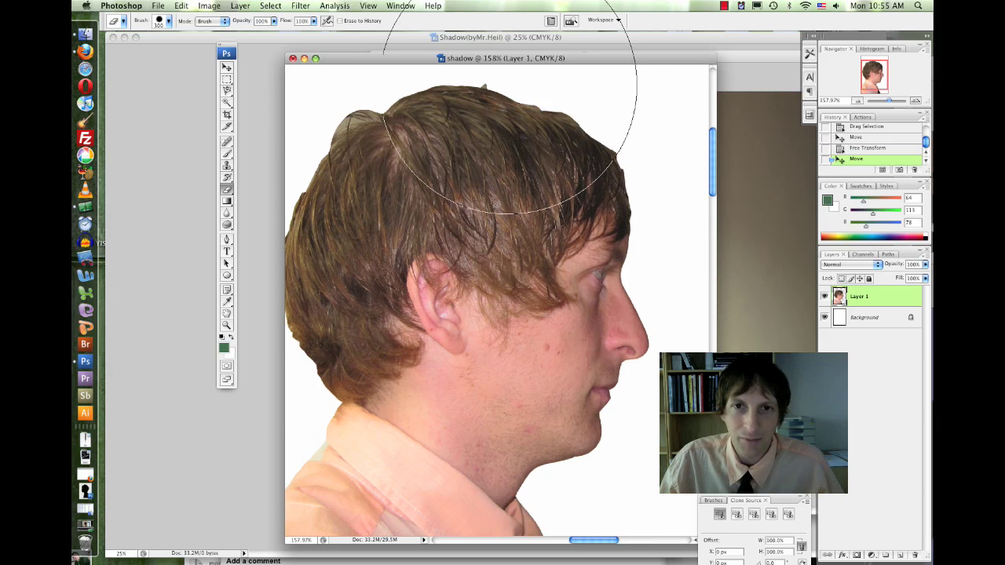
key(])
key(])
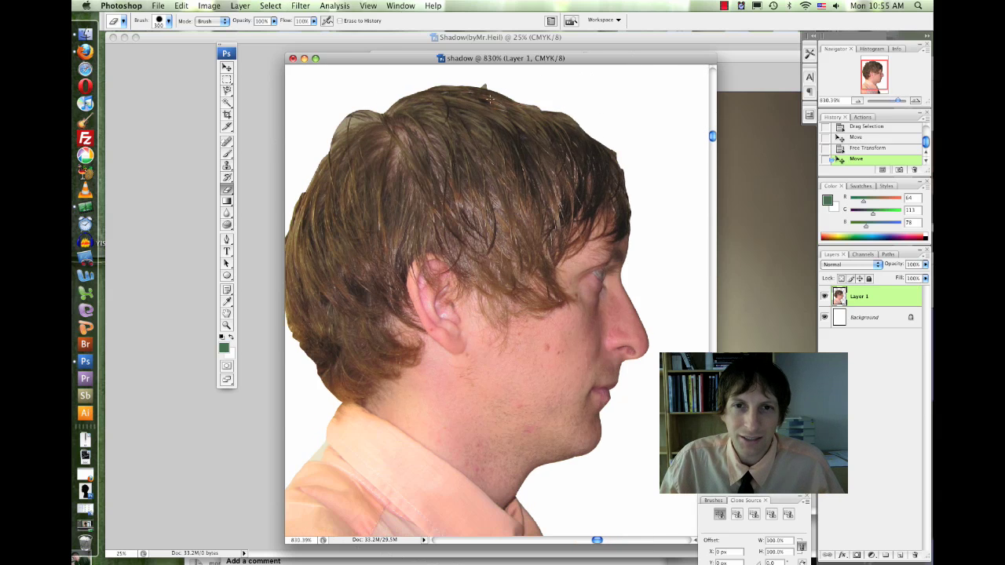
scroll(488, 96, up, 2)
scroll(488, 96, down, 5)
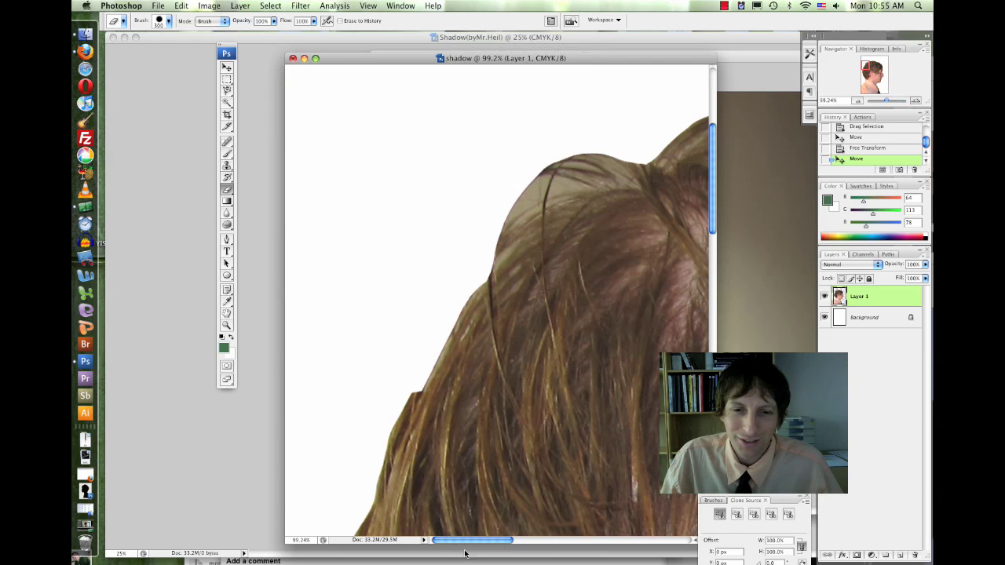
scroll(557, 310, right, 5)
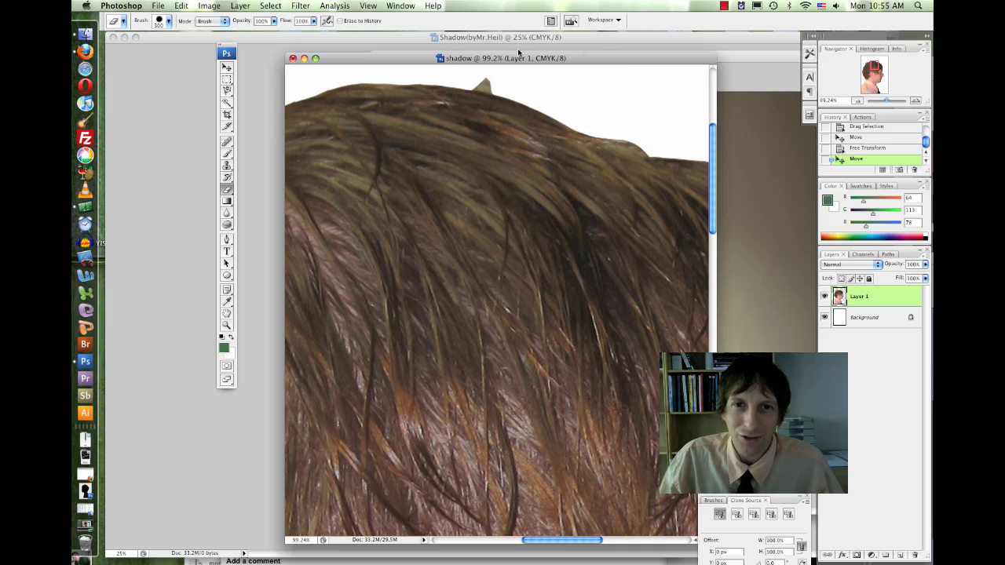
scroll(512, 71, down, 3)
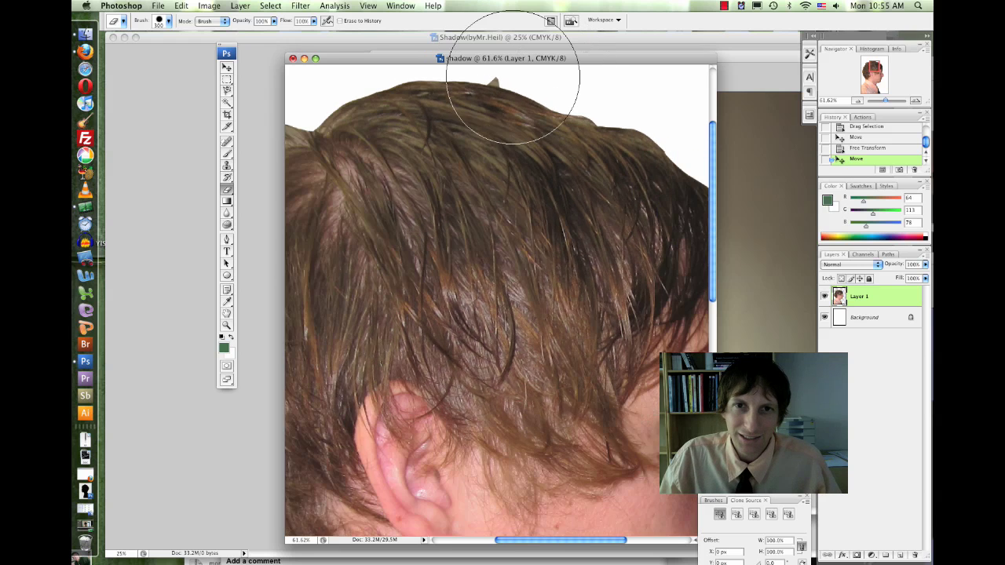
scroll(513, 77, down, 2)
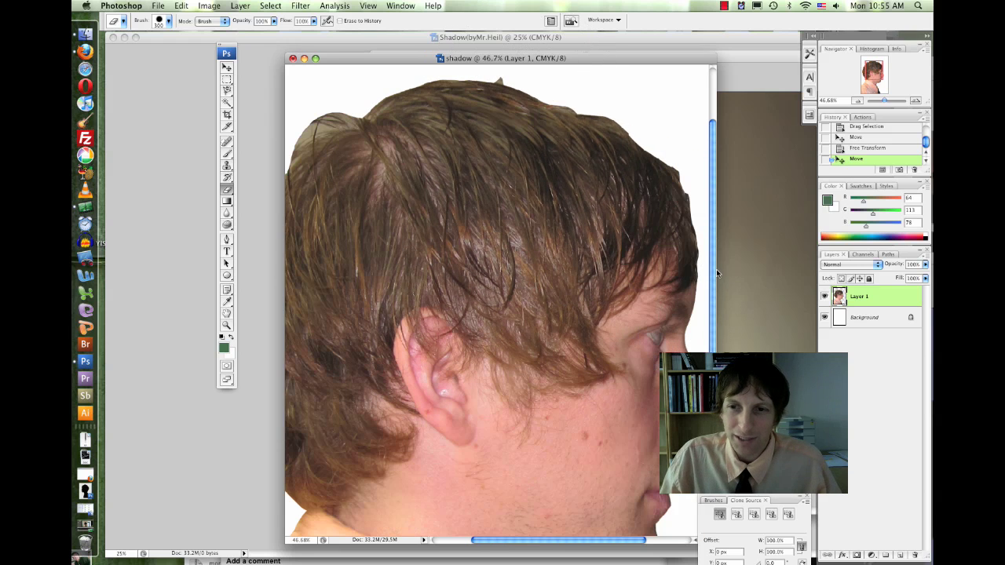
drag(715, 275, 709, 197)
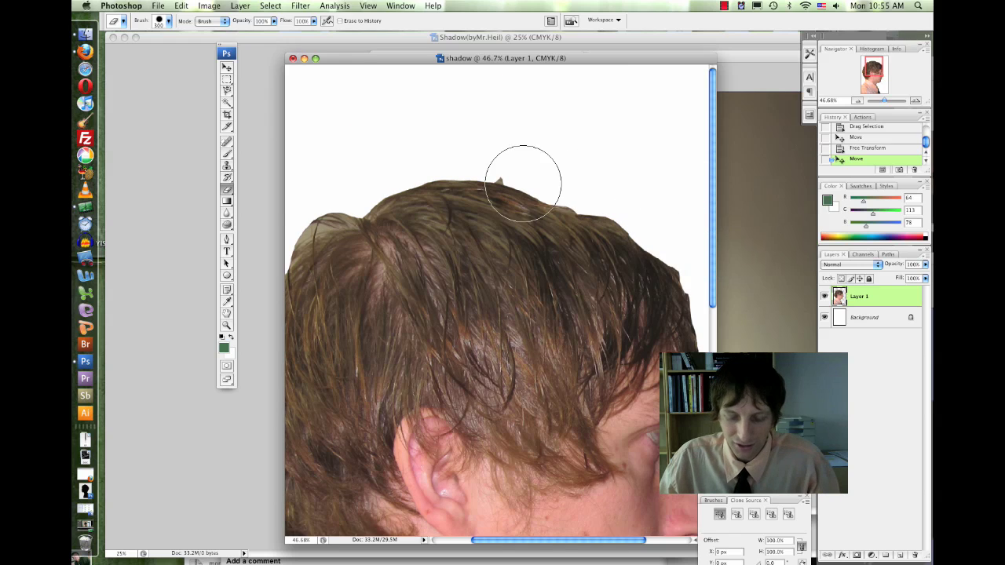
Shrink the eraser to 125 px and erase the stray hair wisps
key(bracketleft)
key(bracketleft)
key(bracketleft)
key(bracketleft)
key(bracketleft)
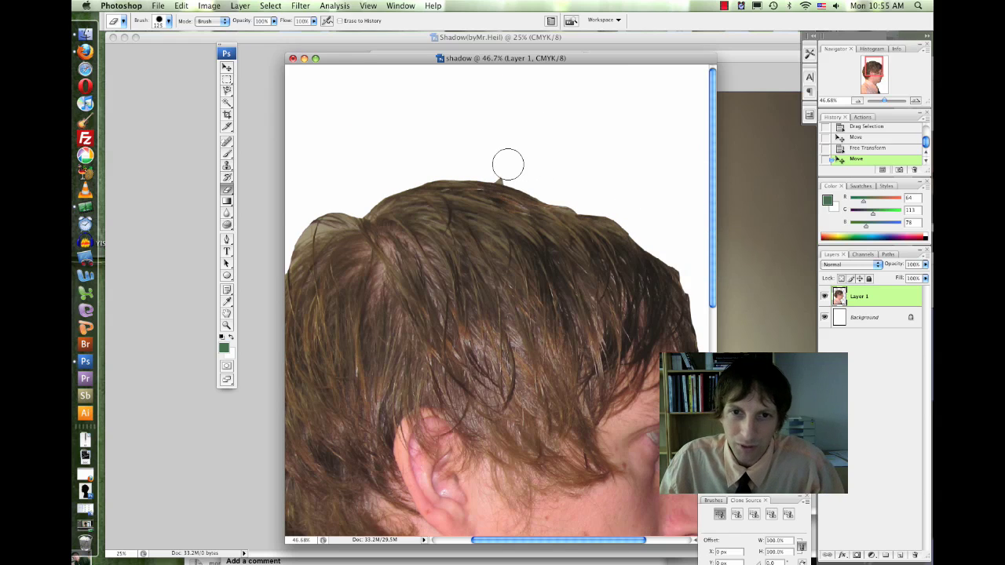
click(168, 24)
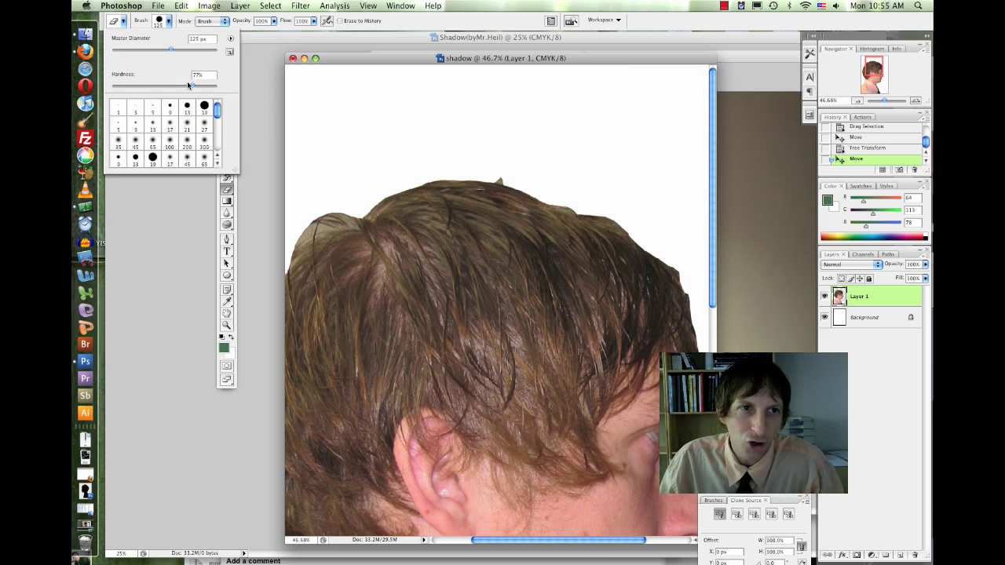
click(501, 161)
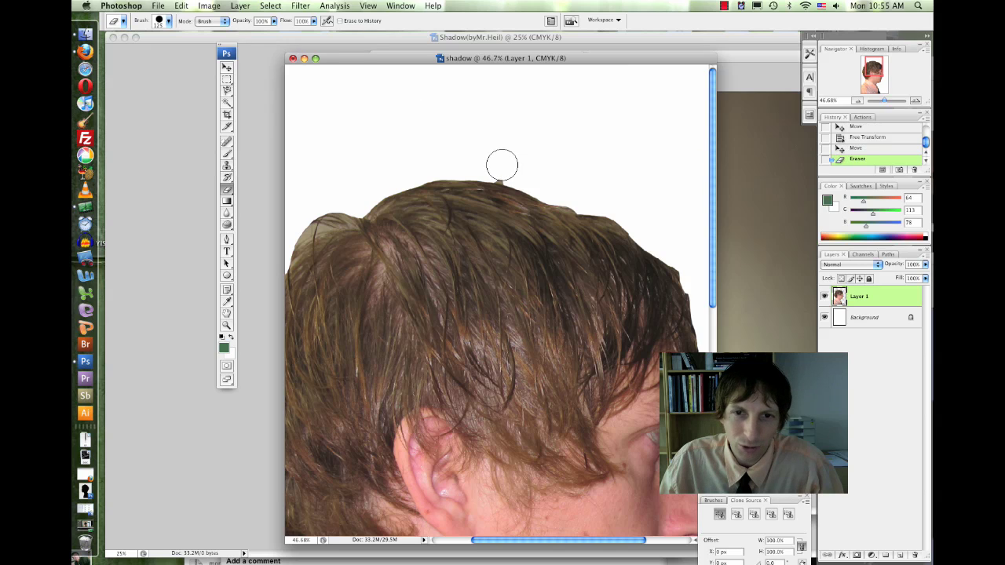
click(501, 166)
click(502, 167)
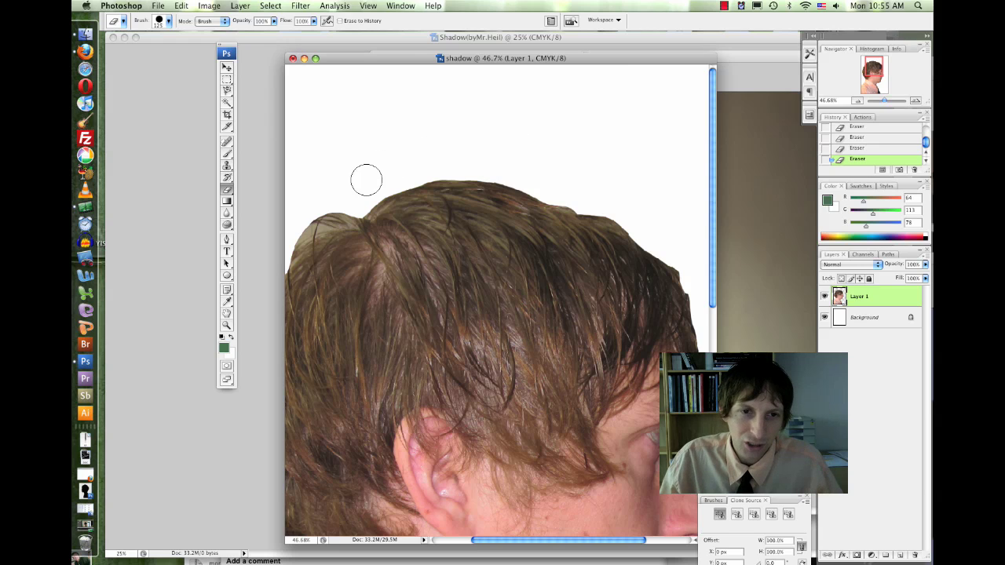
scroll(366, 179, down, 1)
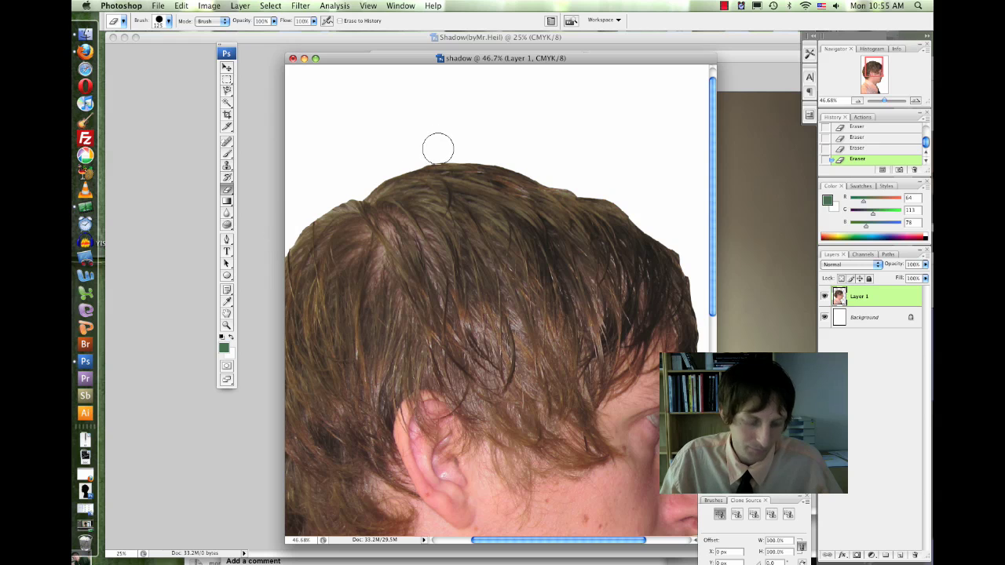
scroll(437, 146, down, 2)
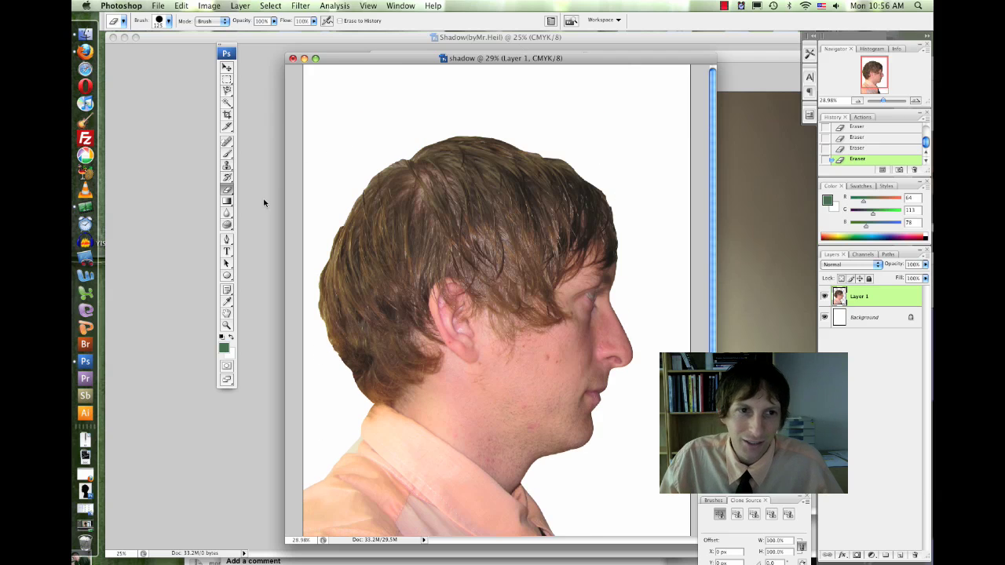
Clone clean cheek skin over the blemish using an enlarged 60 px Clone Stamp brush
click(228, 165)
key(bracketright)
key(bracketright)
key(bracketright)
key(bracketright)
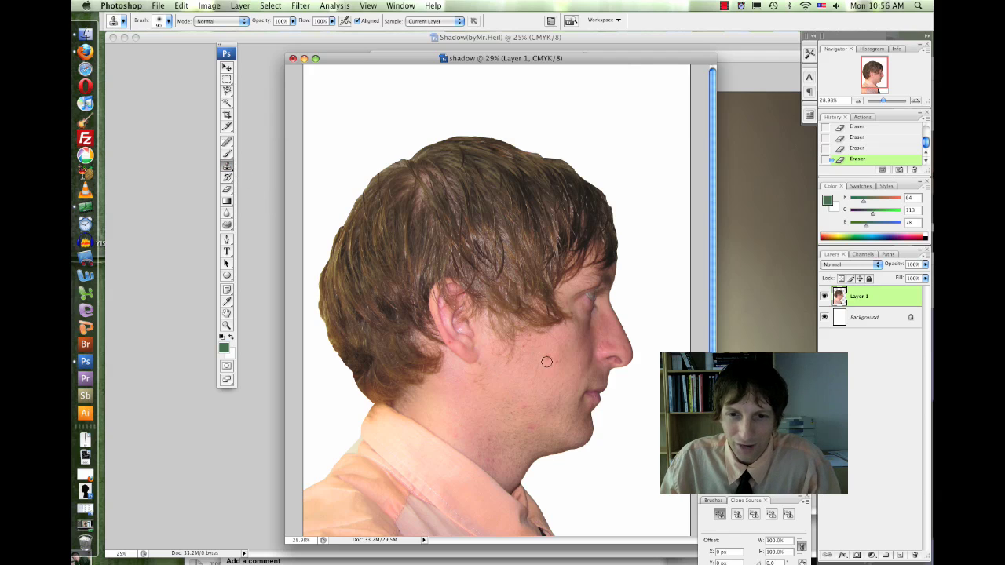
alt+click(485, 262)
click(547, 360)
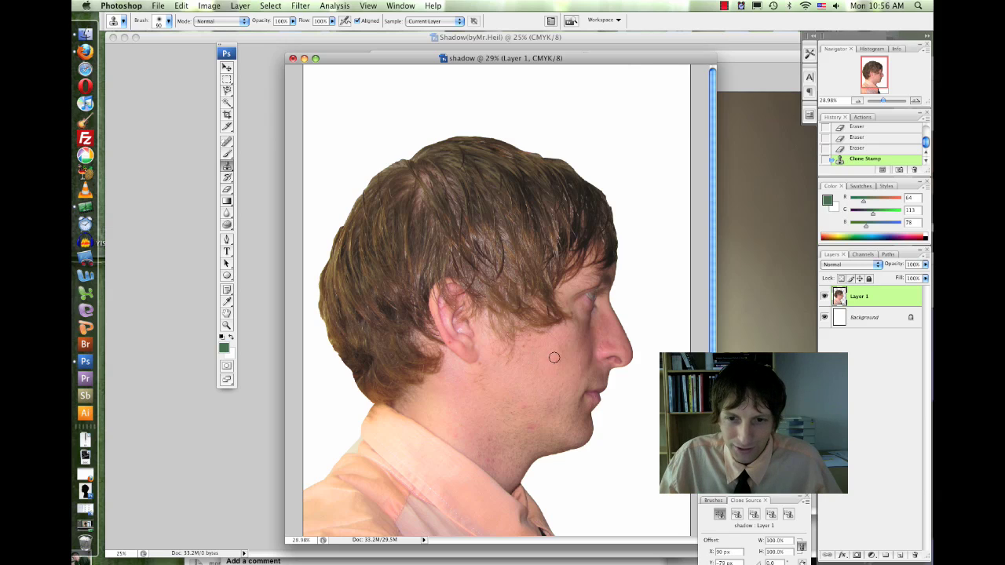
click(557, 364)
click(556, 363)
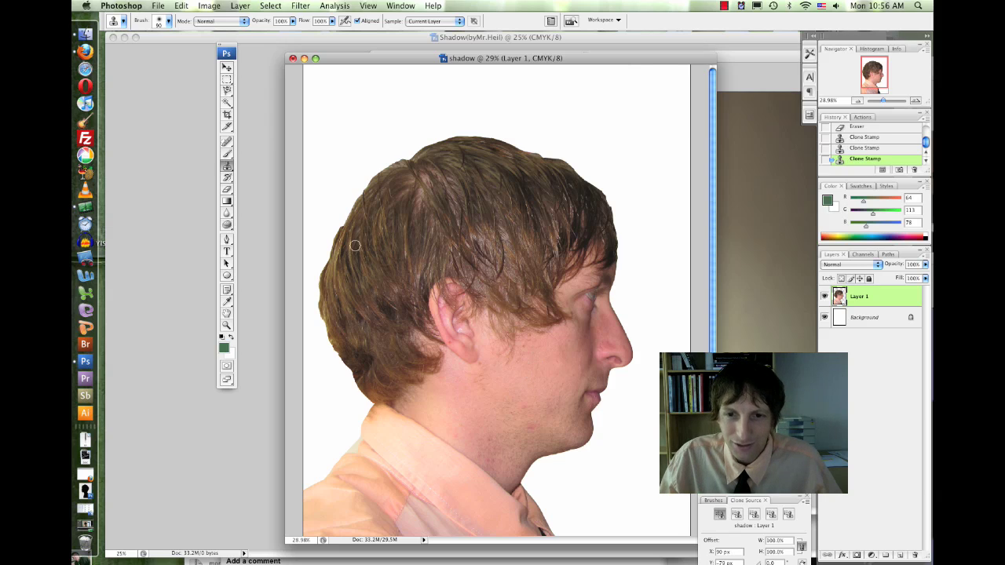
Switch to the Move tool and zoom the view back out
click(227, 67)
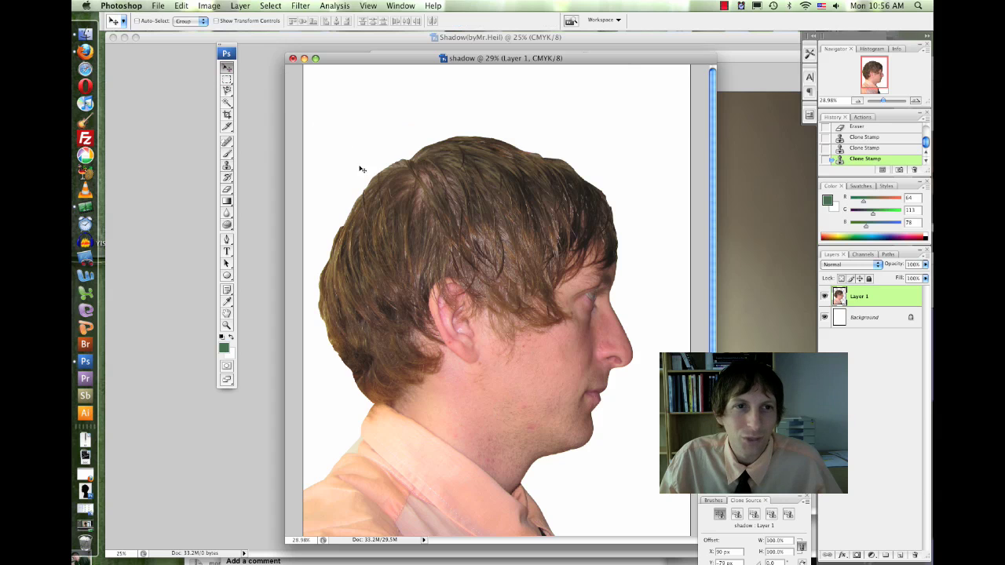
scroll(526, 104, down, 3)
scroll(527, 103, up, 2)
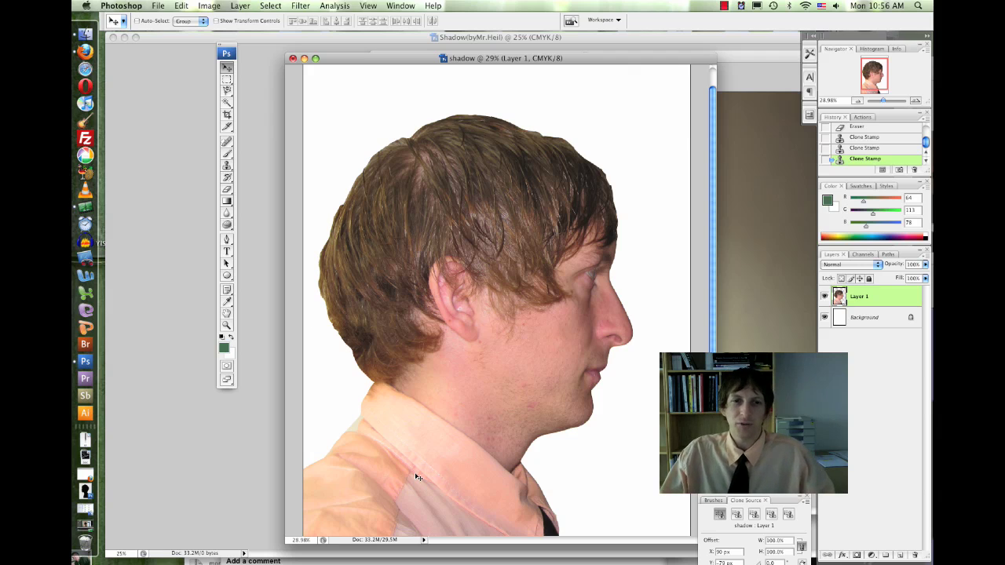
scroll(550, 192, down, 3)
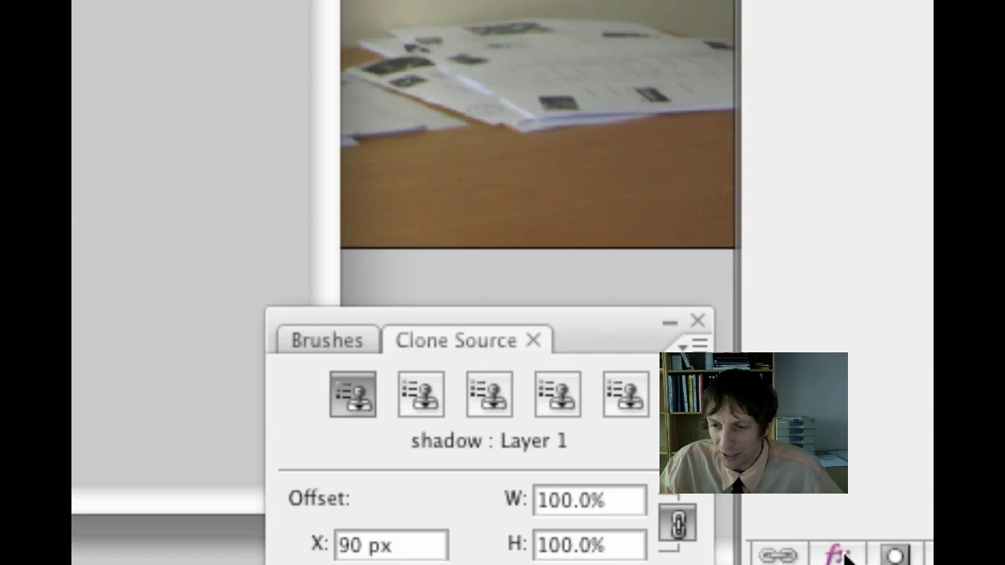
Add a red Color Overlay effect to Layer 1, rejecting a trial dark red swatch
click(842, 555)
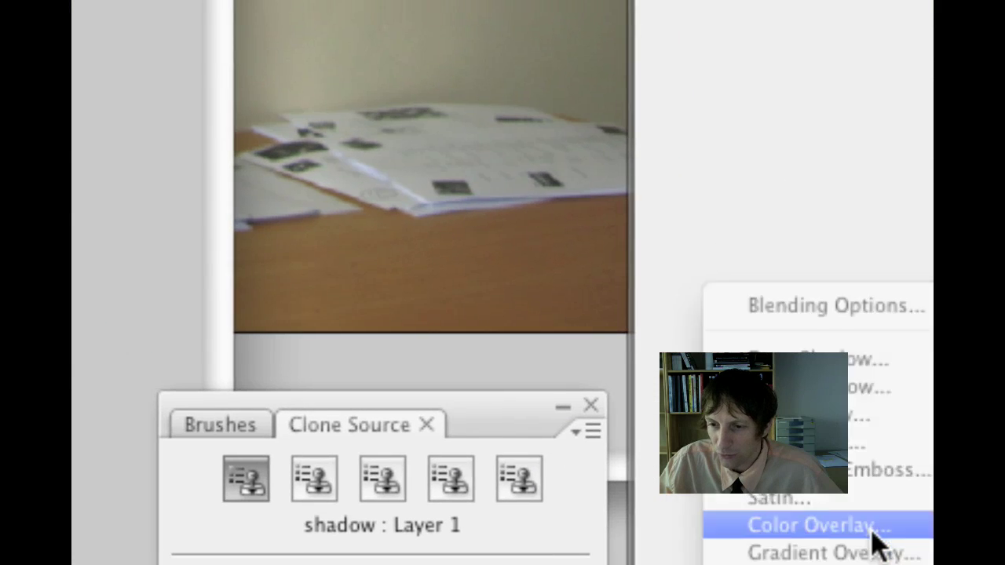
click(887, 444)
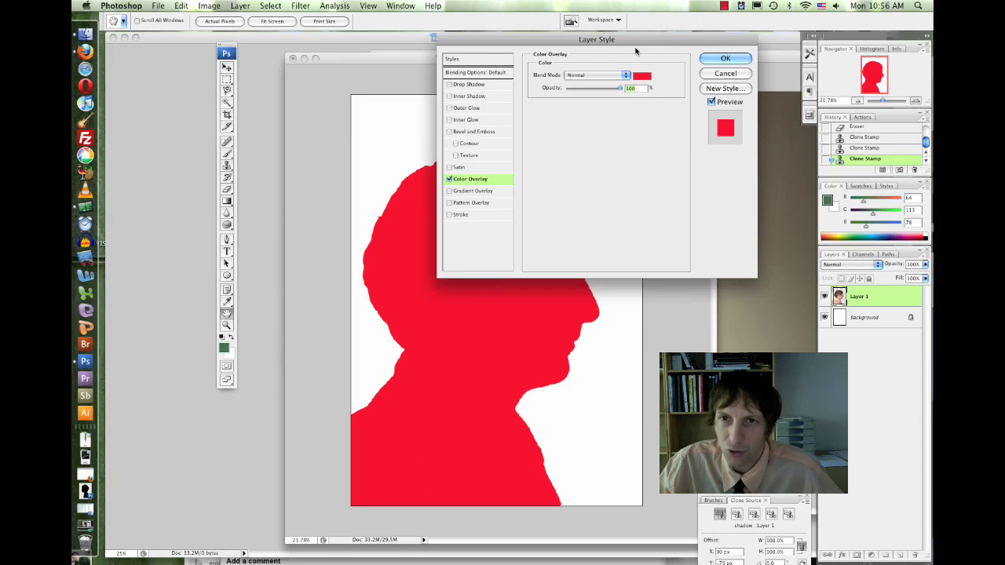
drag(636, 47, 737, 197)
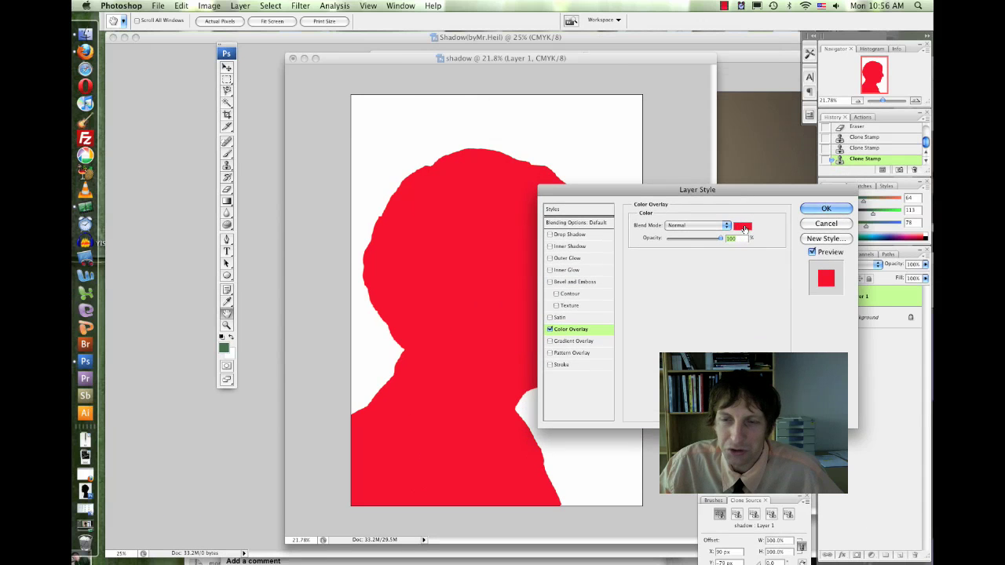
drag(739, 189, 785, 271)
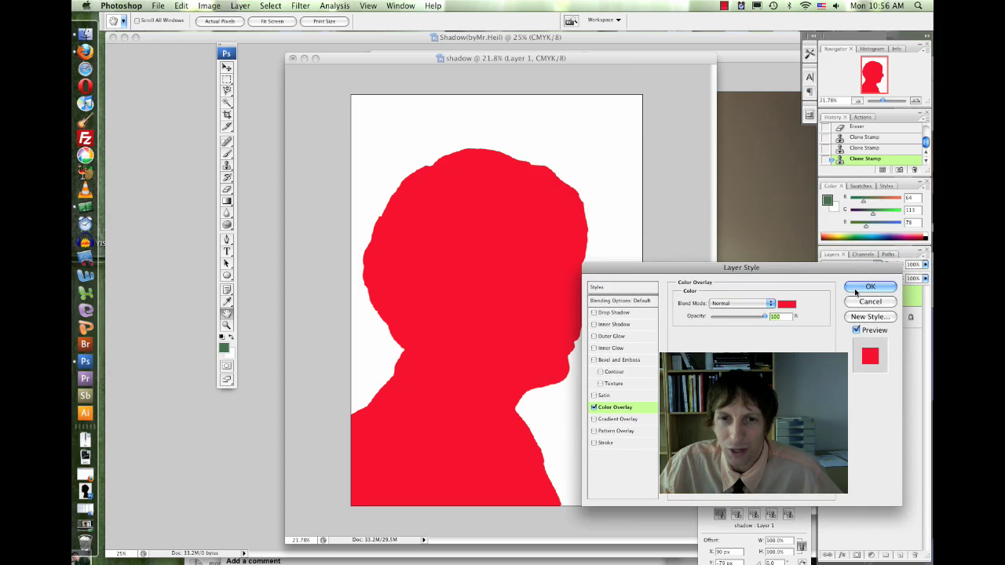
click(787, 303)
click(467, 286)
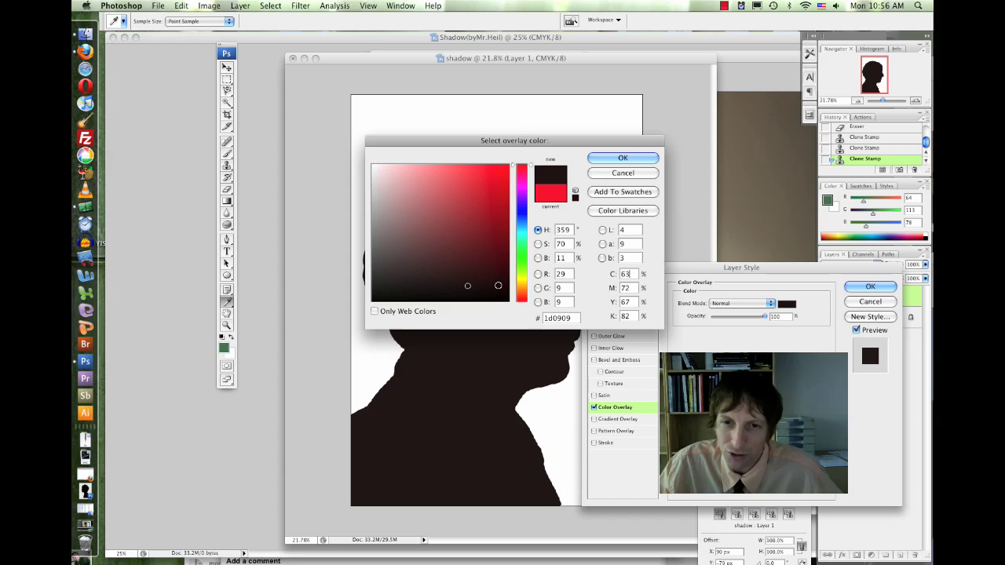
click(606, 174)
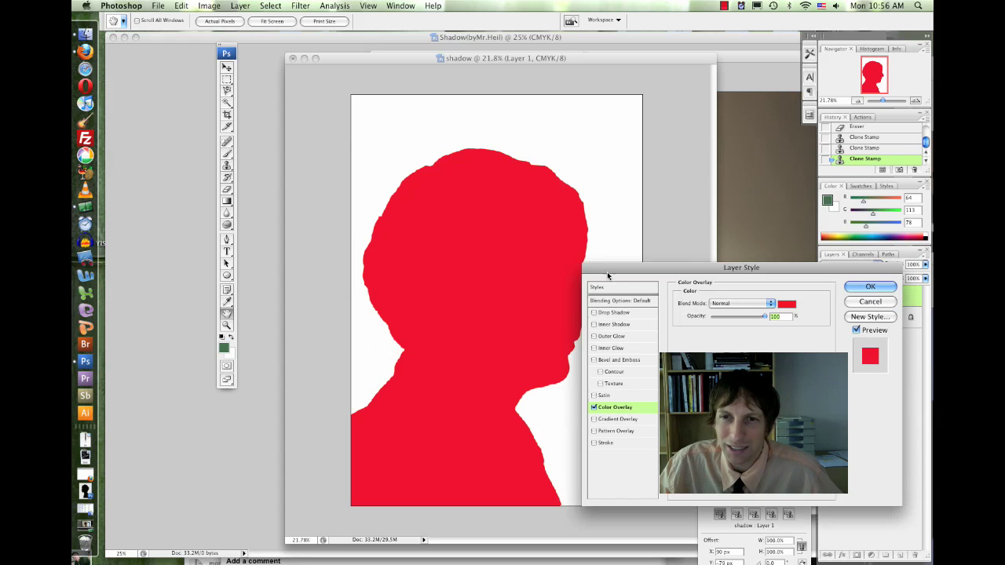
click(866, 287)
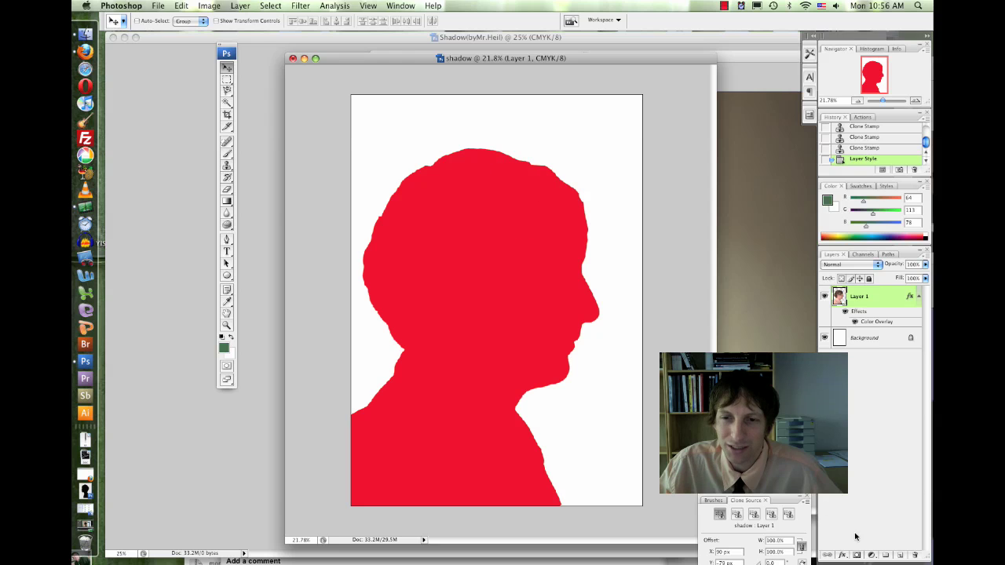
Change Layer 1's Color Overlay to orange (#ffa32c) and select the Background layer
click(834, 554)
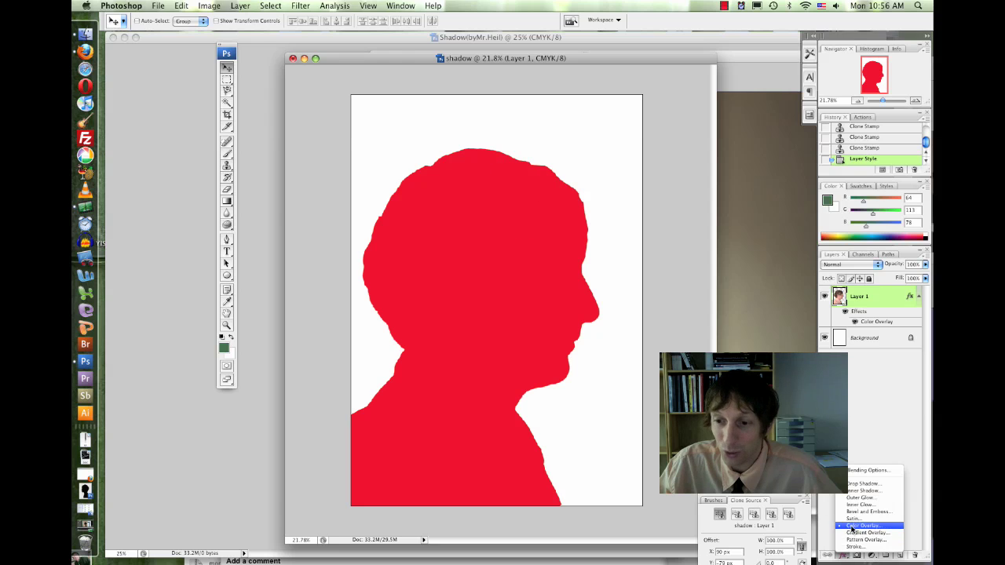
click(852, 527)
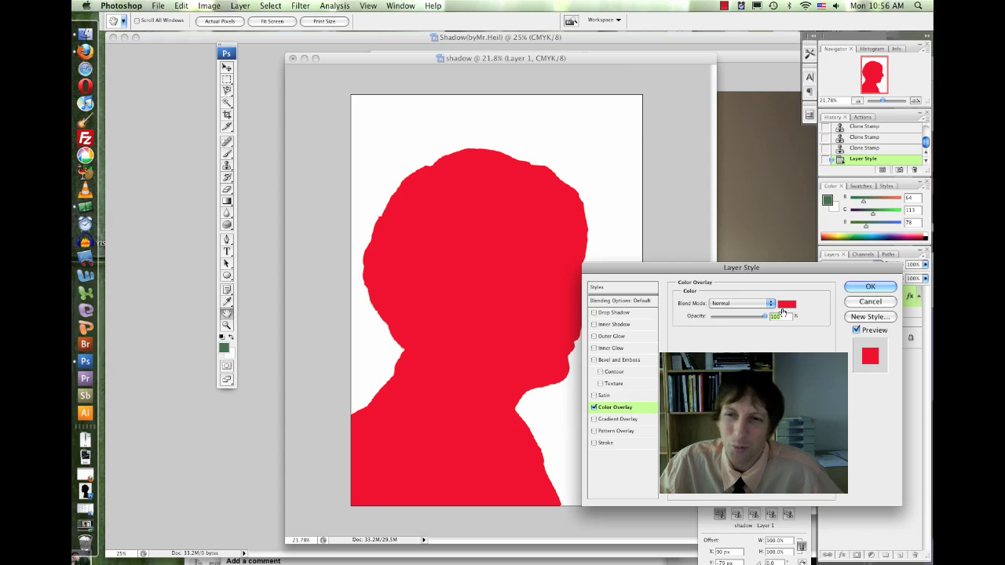
click(785, 304)
drag(550, 140, 745, 328)
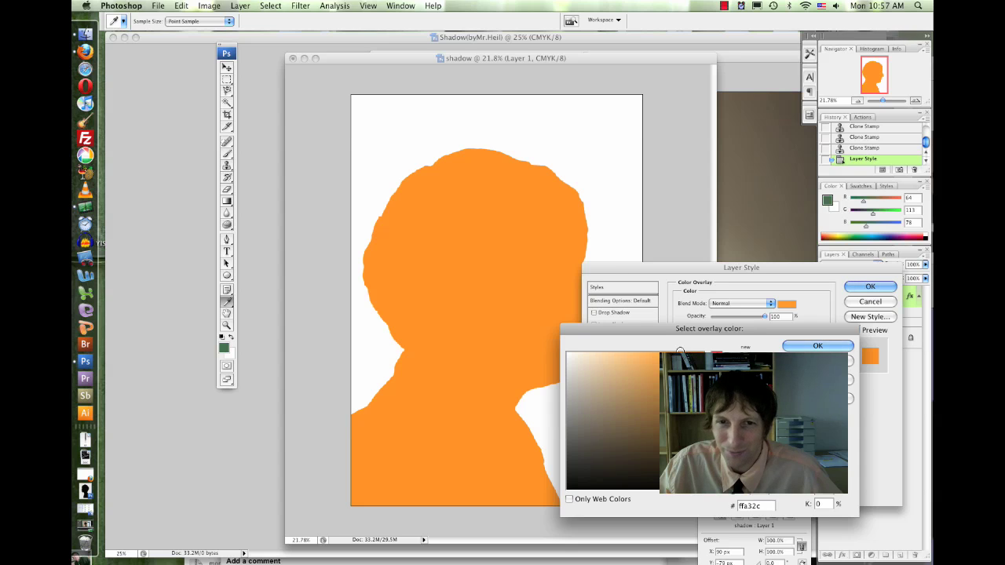
click(813, 345)
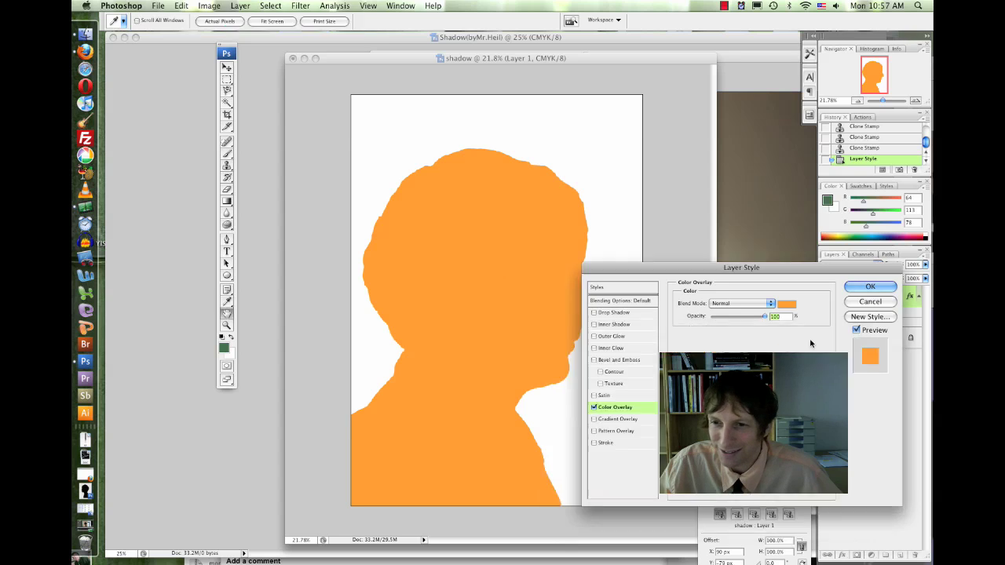
click(870, 287)
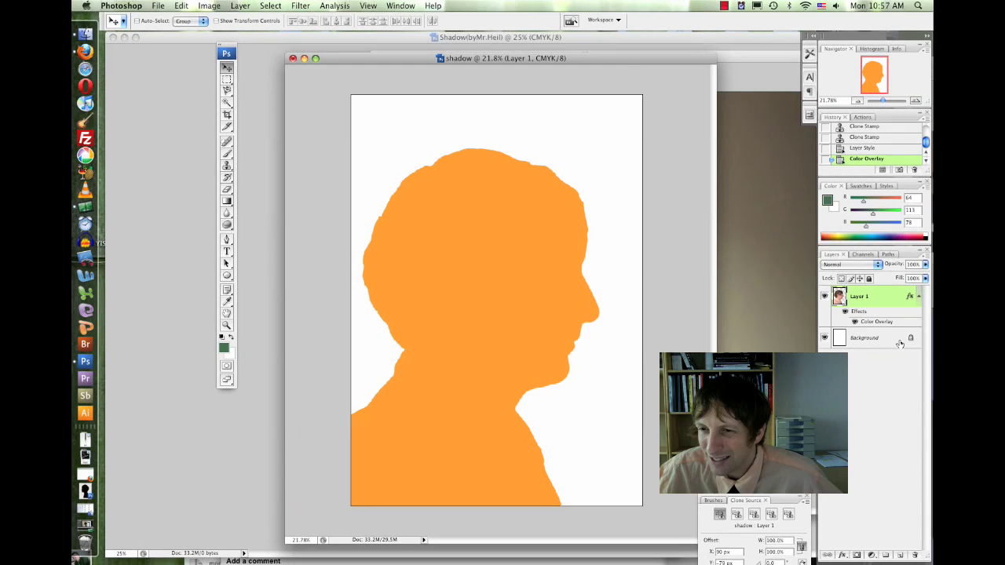
click(848, 334)
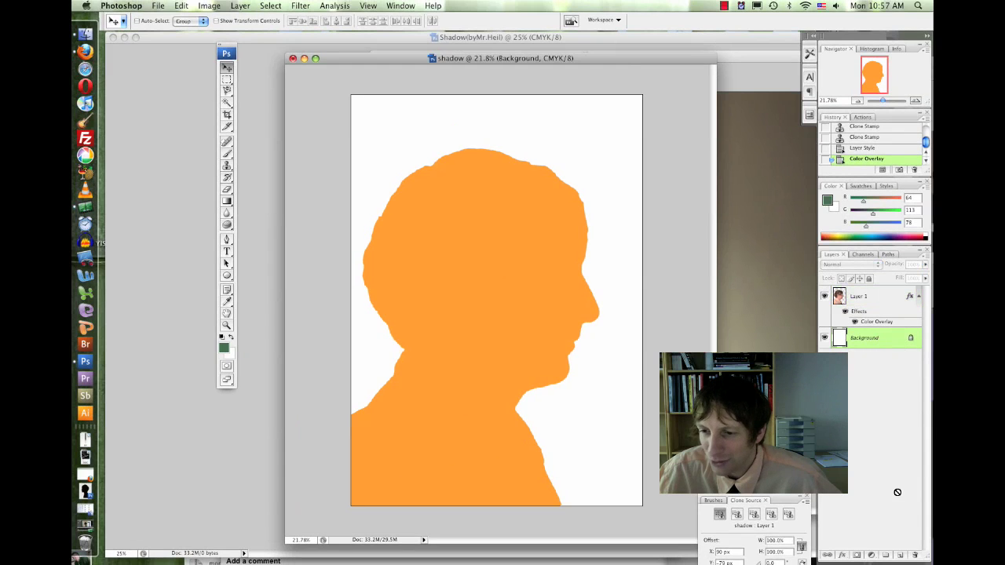
Delete the white Background and add a new layer named background_color beneath Layer 1
click(913, 555)
click(879, 358)
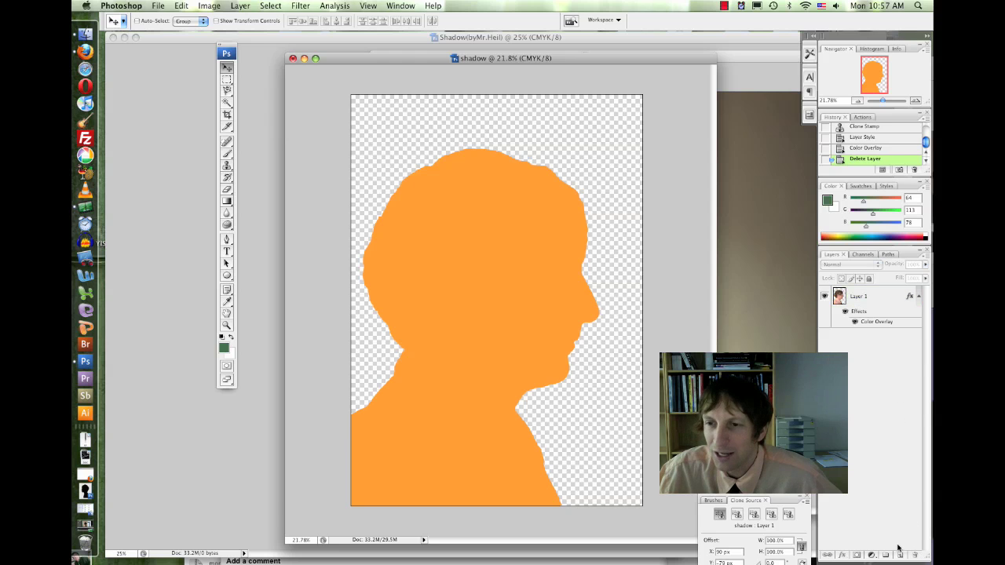
click(899, 554)
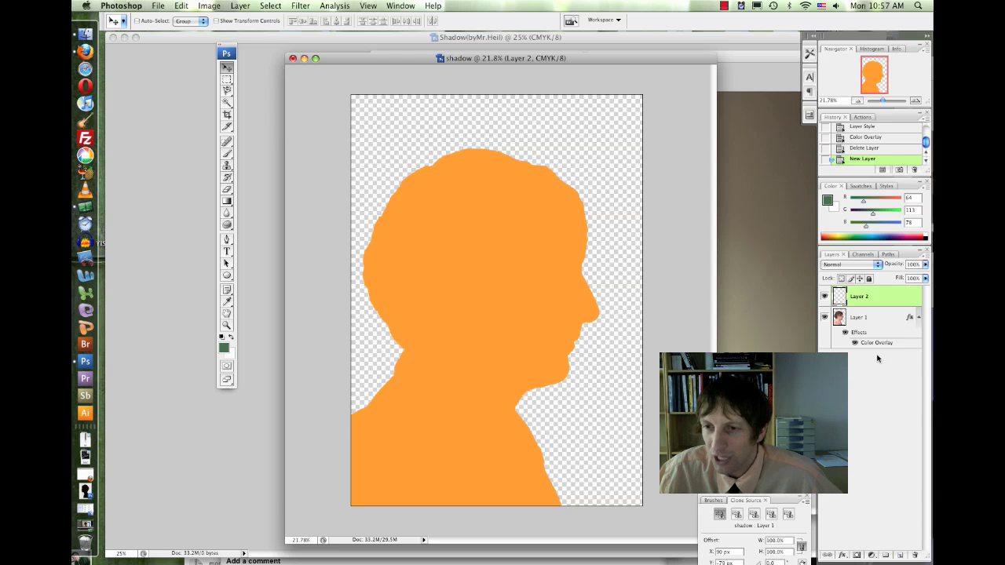
double_click(864, 296)
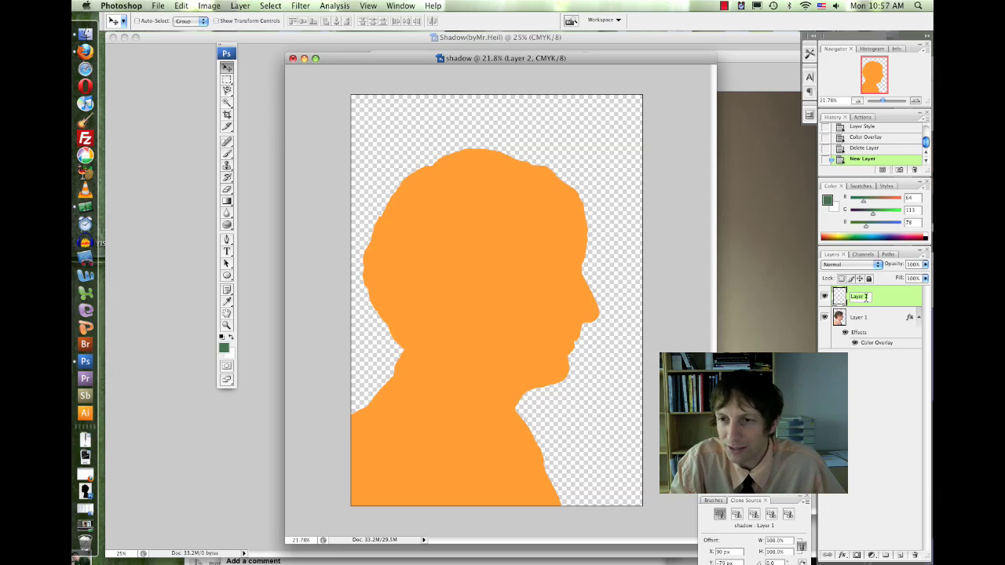
text(shckground_color)
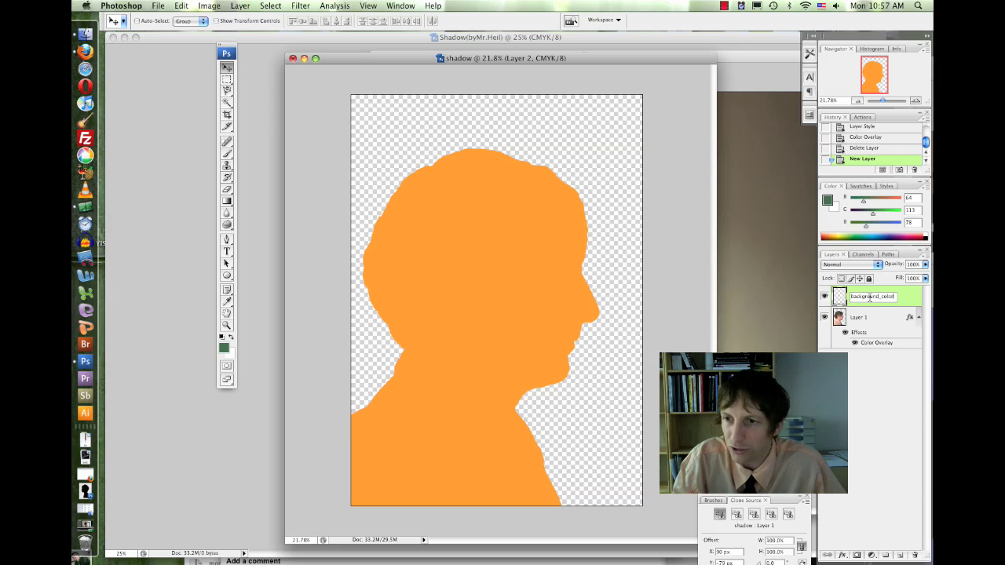
click(873, 347)
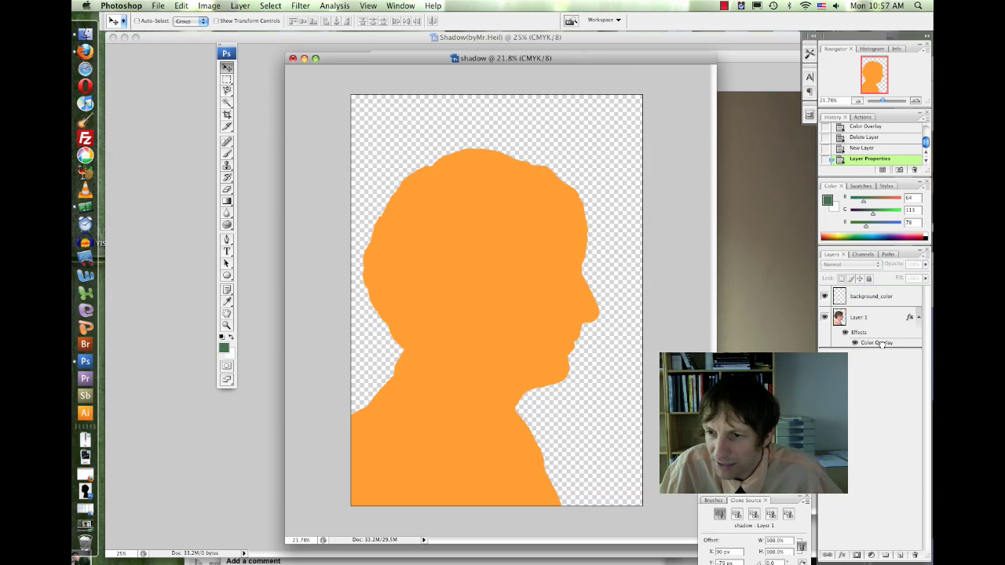
drag(883, 346, 883, 350)
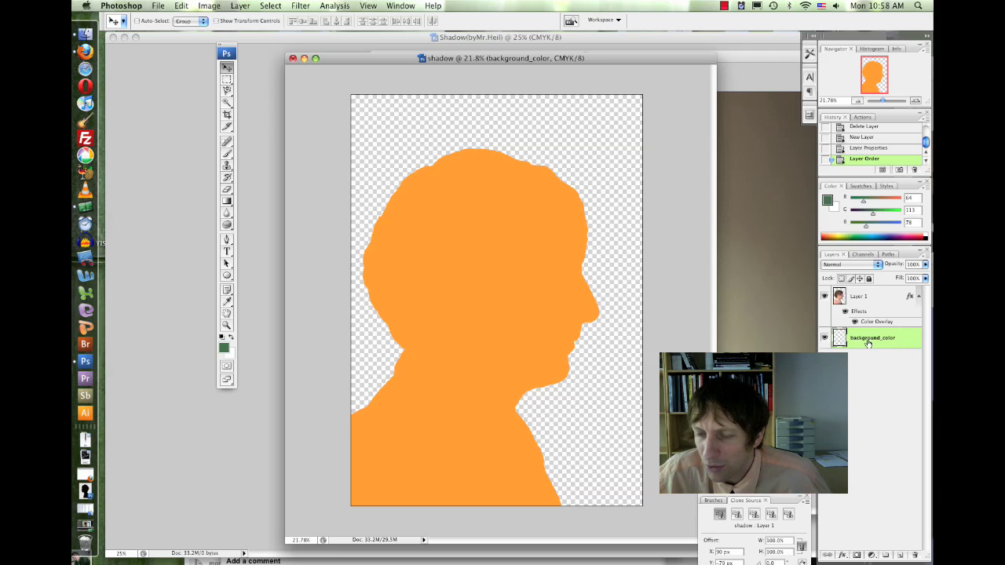
Fill background_color with a custom purple-blue colour, then move it above Layer 1
click(198, 7)
click(215, 164)
click(494, 192)
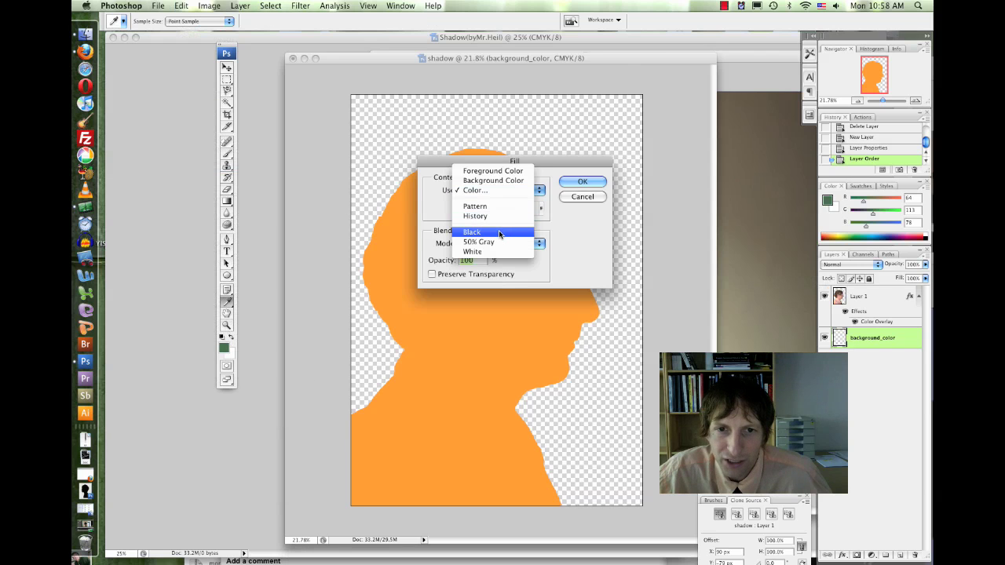
click(495, 181)
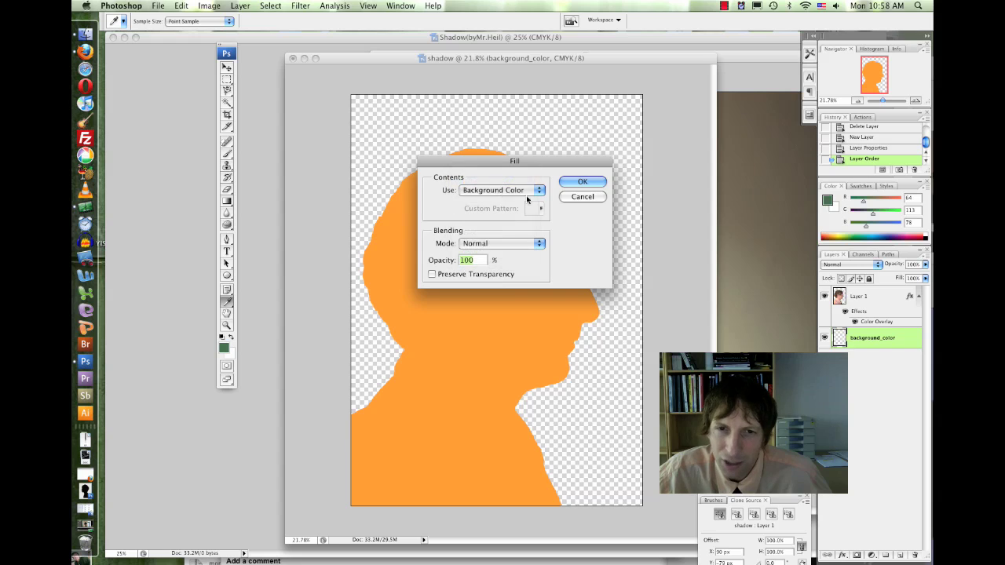
click(529, 198)
click(510, 207)
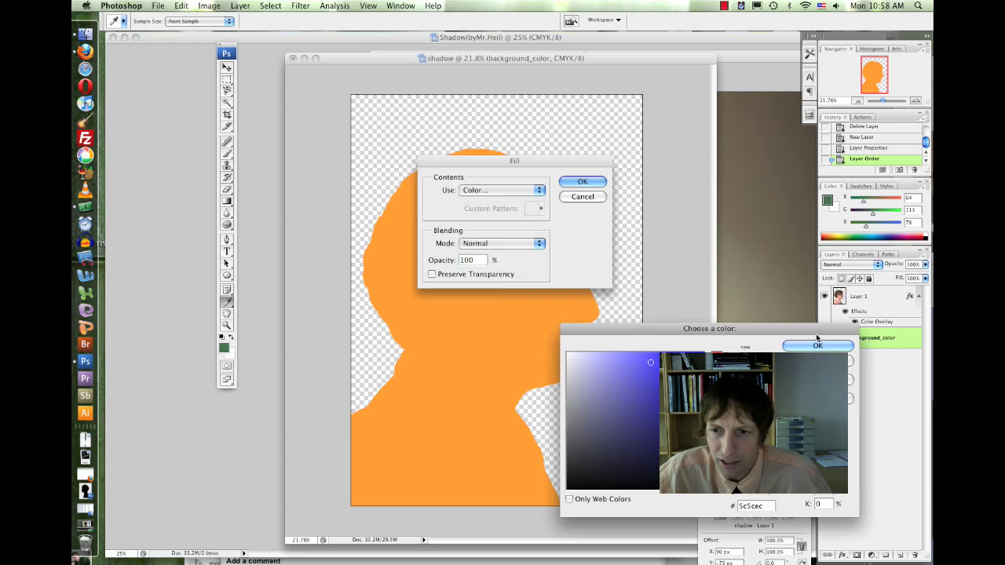
click(817, 346)
click(580, 182)
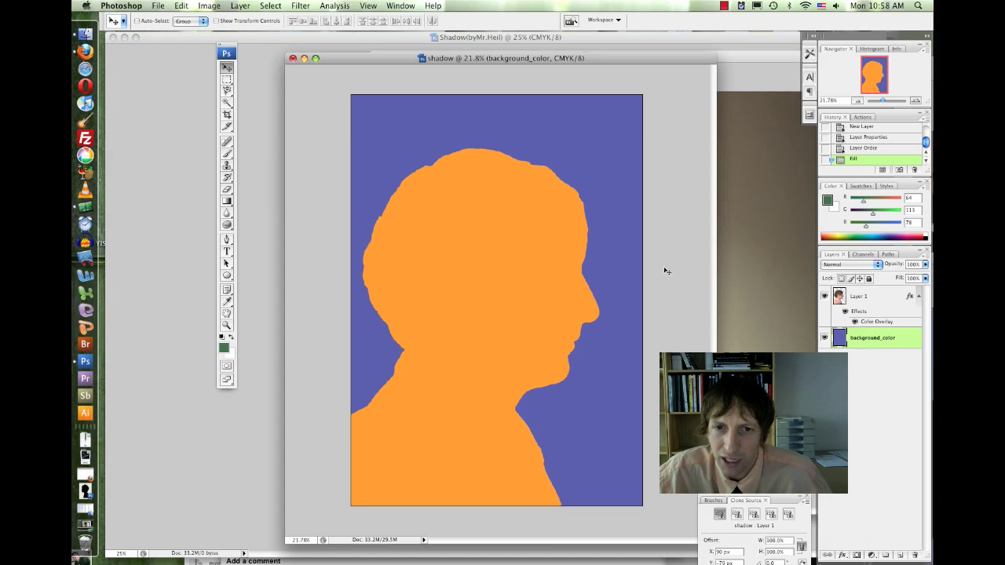
drag(883, 345, 882, 296)
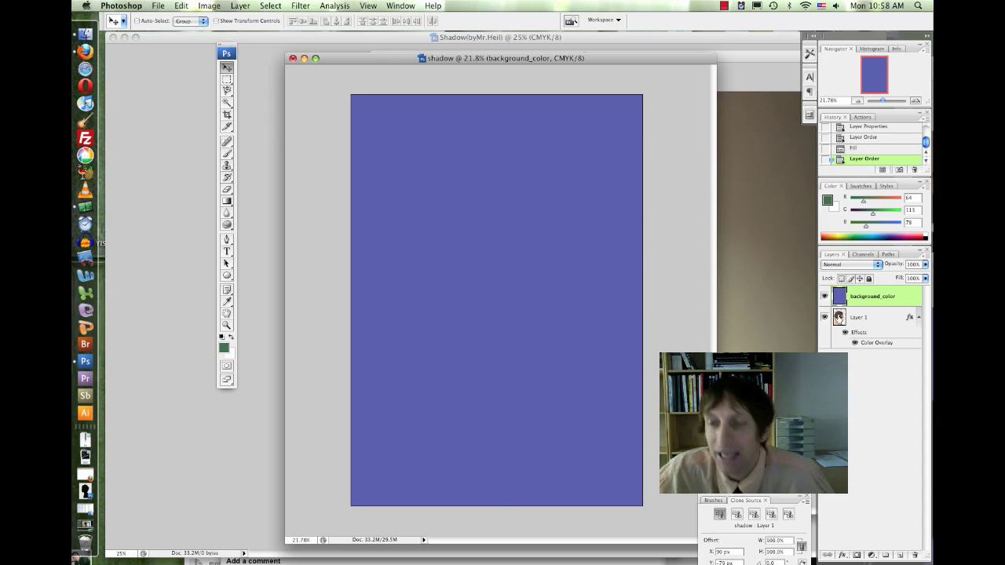
Move background_color back below Layer 1, then toggle its visibility and Lock All
drag(883, 298, 880, 350)
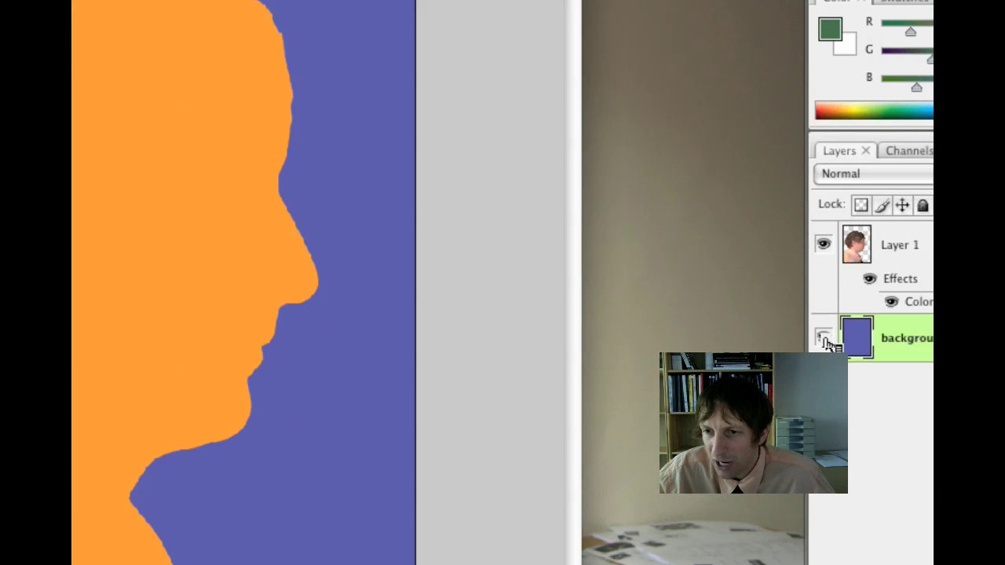
click(825, 338)
click(825, 338)
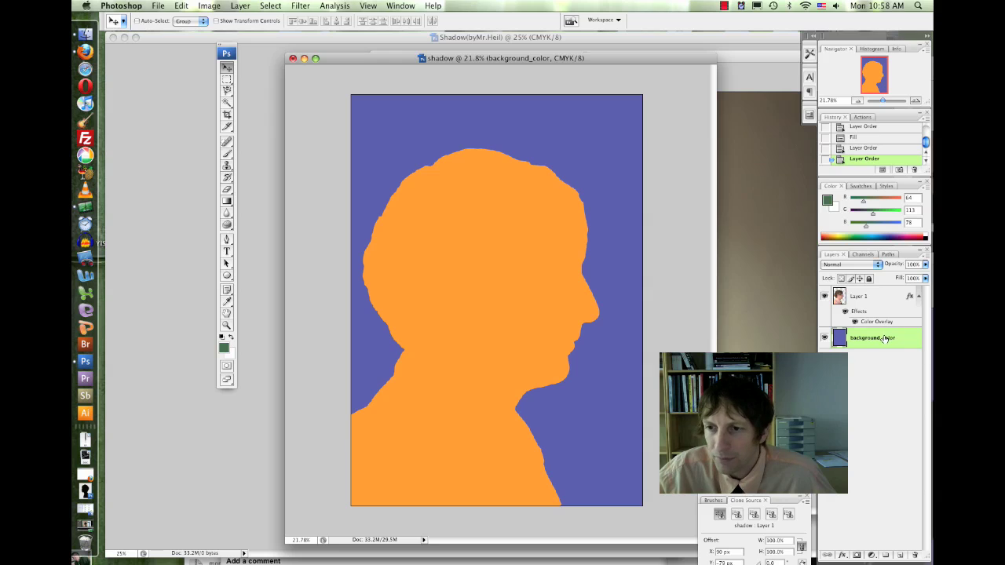
click(868, 279)
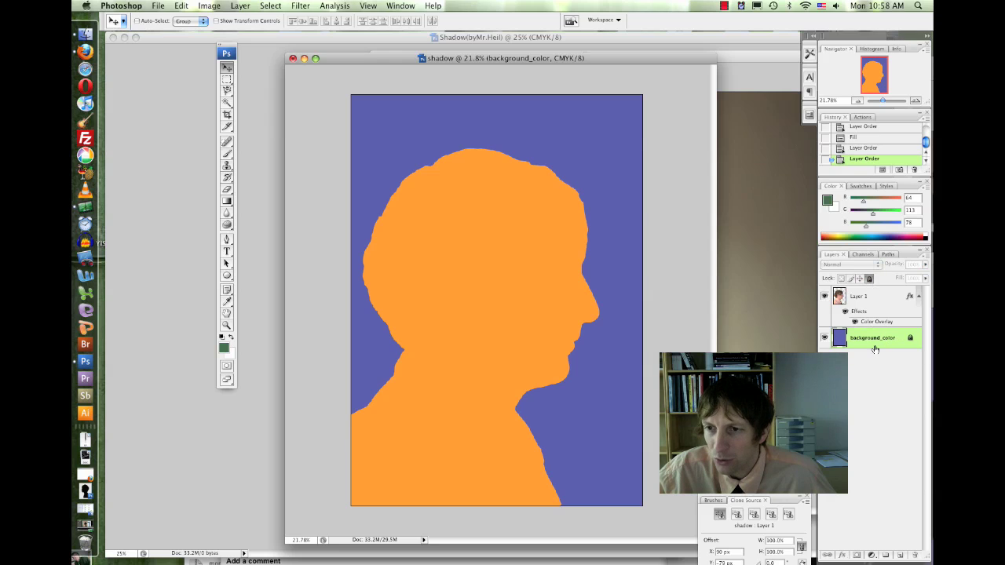
click(868, 279)
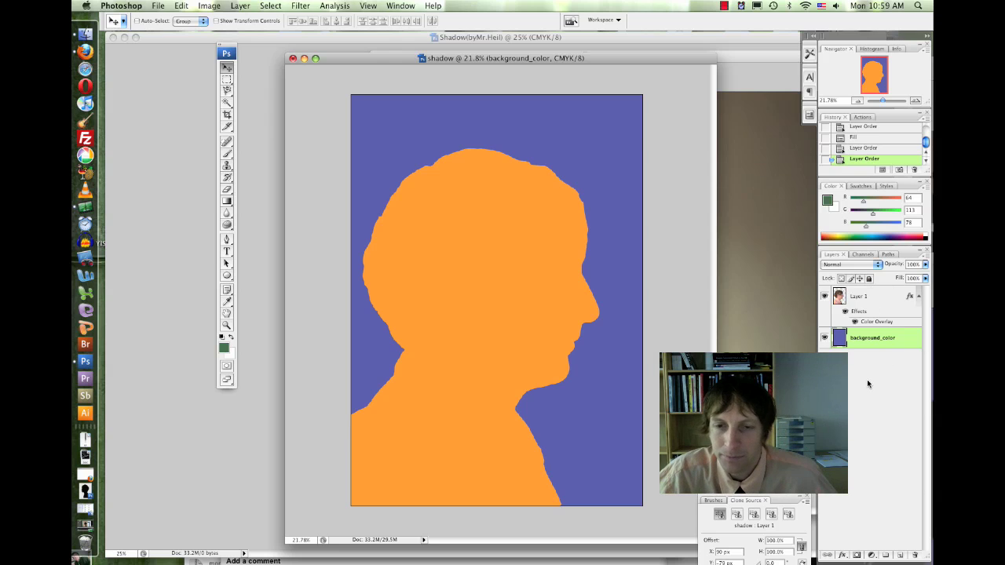
Select background_color and drag it upward on the canvas, leaving transparent edge gaps
click(861, 303)
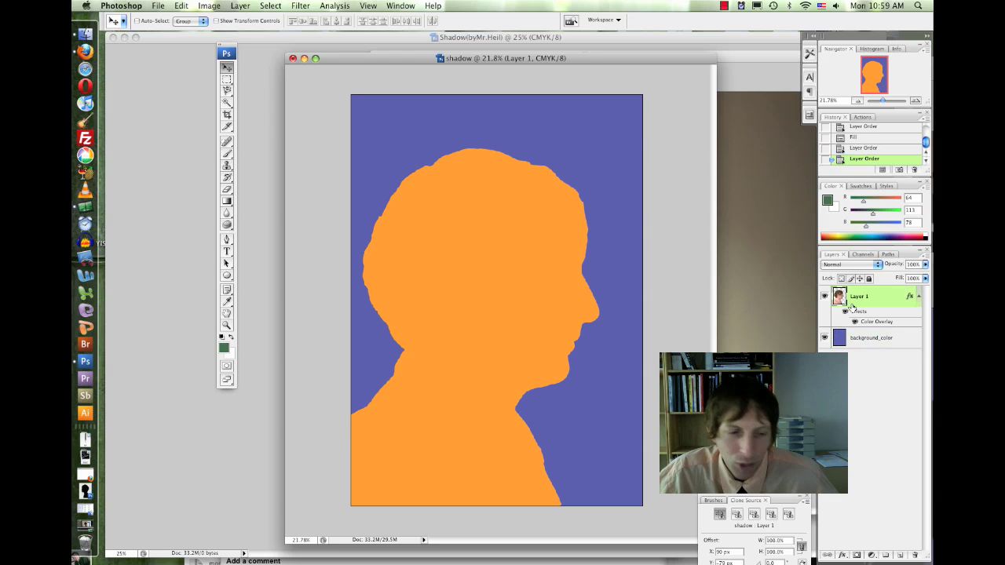
click(859, 337)
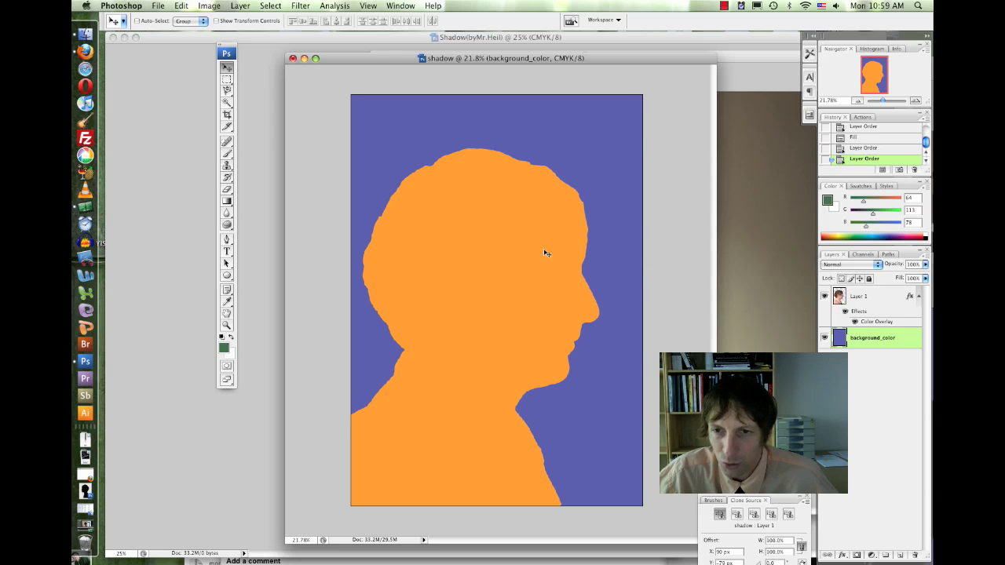
drag(504, 307, 508, 200)
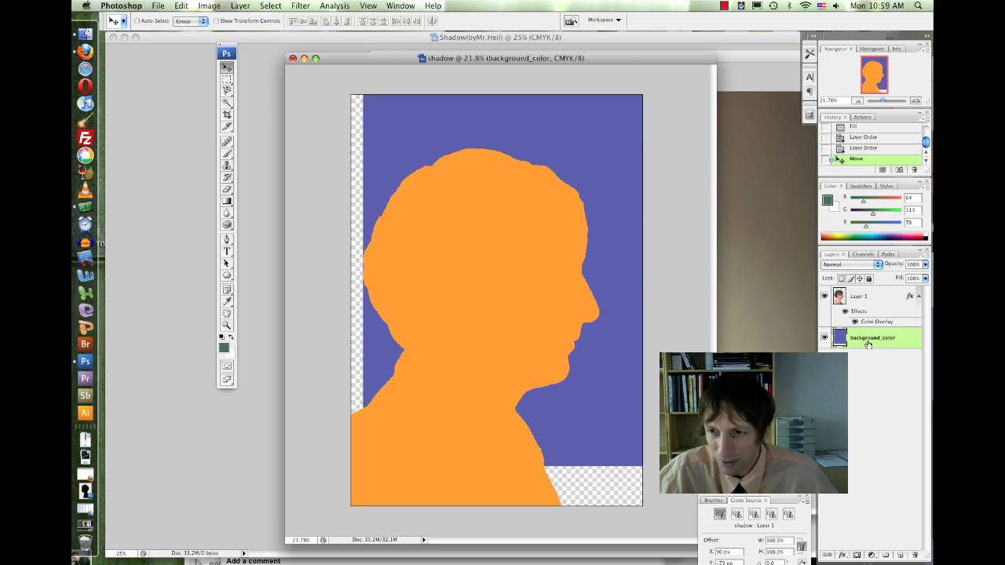